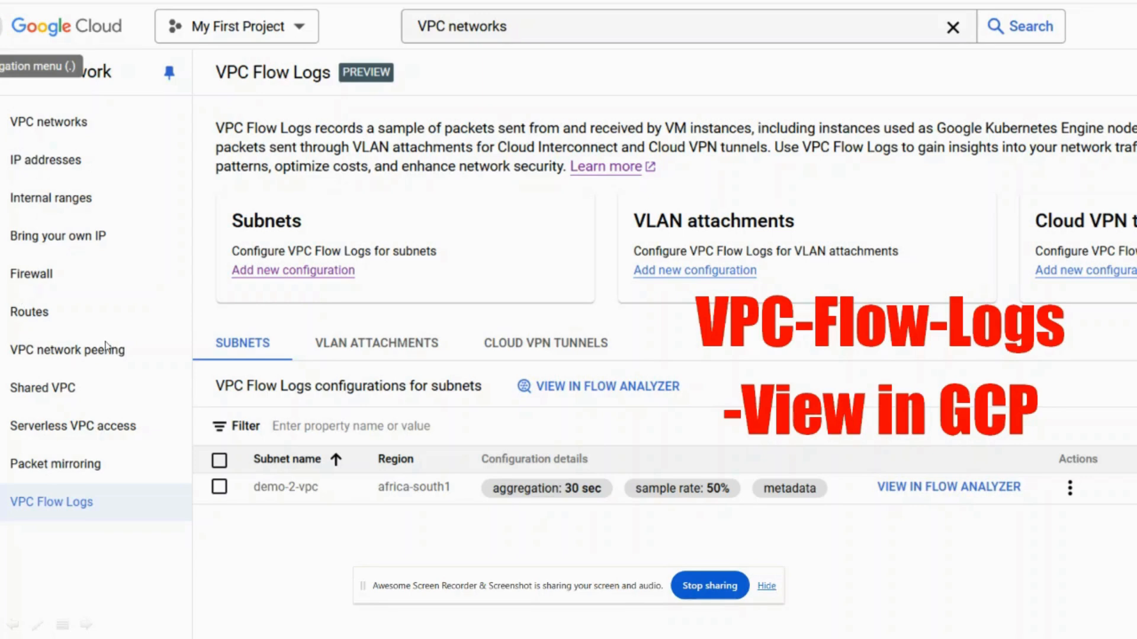
# Switch to the browser showing the Google Cloud console and reload the welcome page.
pyautogui.click(108, 506)
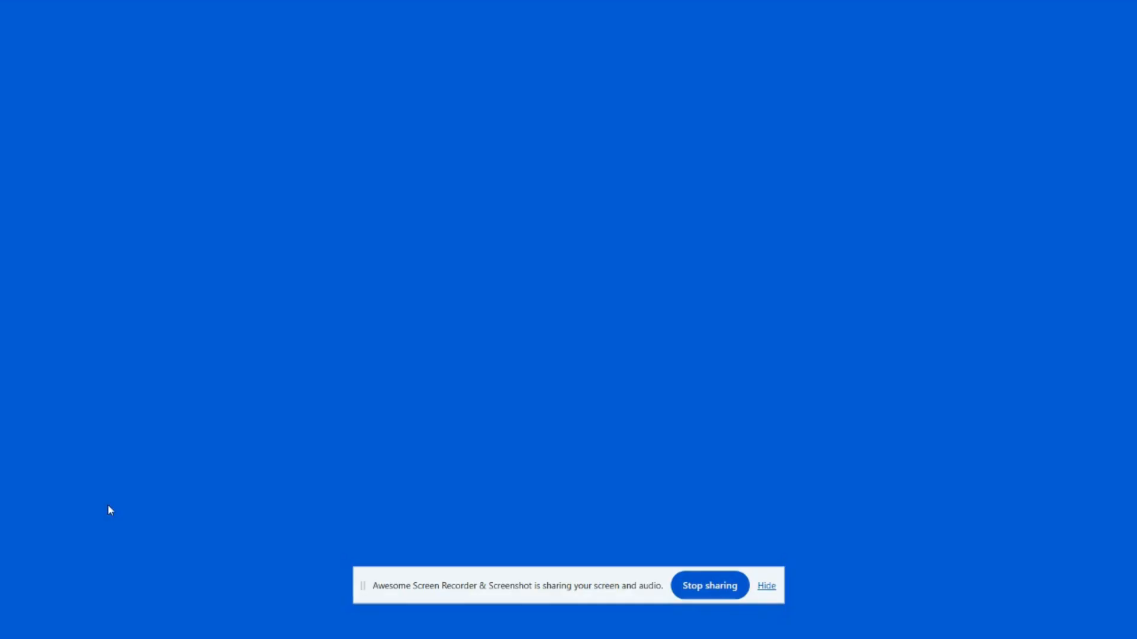
pyautogui.hotkey('alt', 'Tab')
pyautogui.press('Tab')
pyautogui.press('Tab')
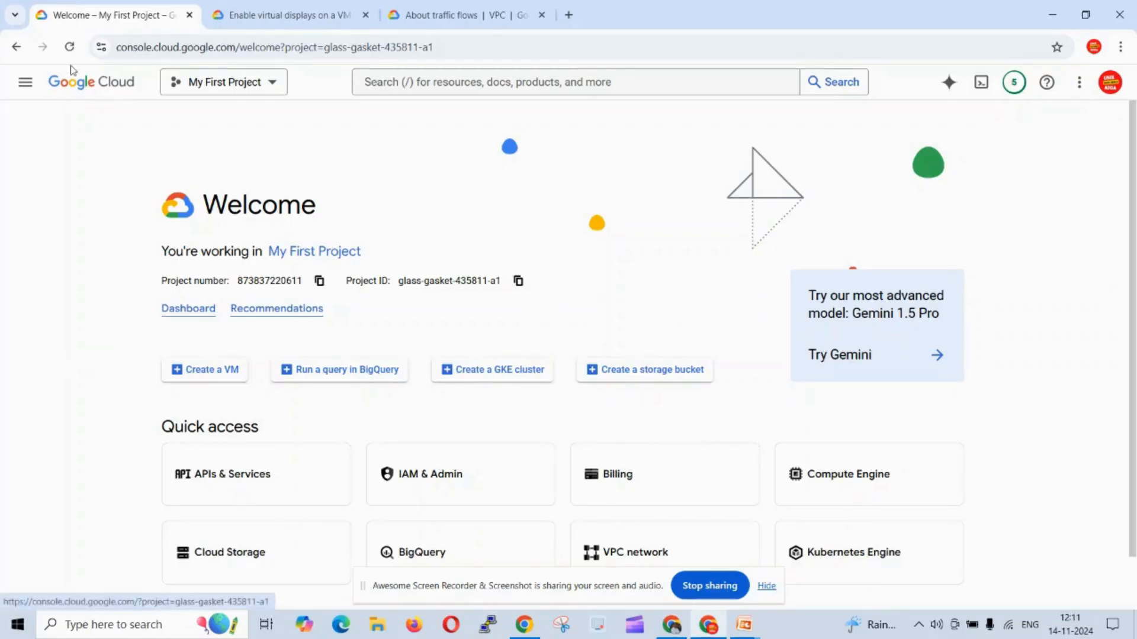
pyautogui.click(70, 46)
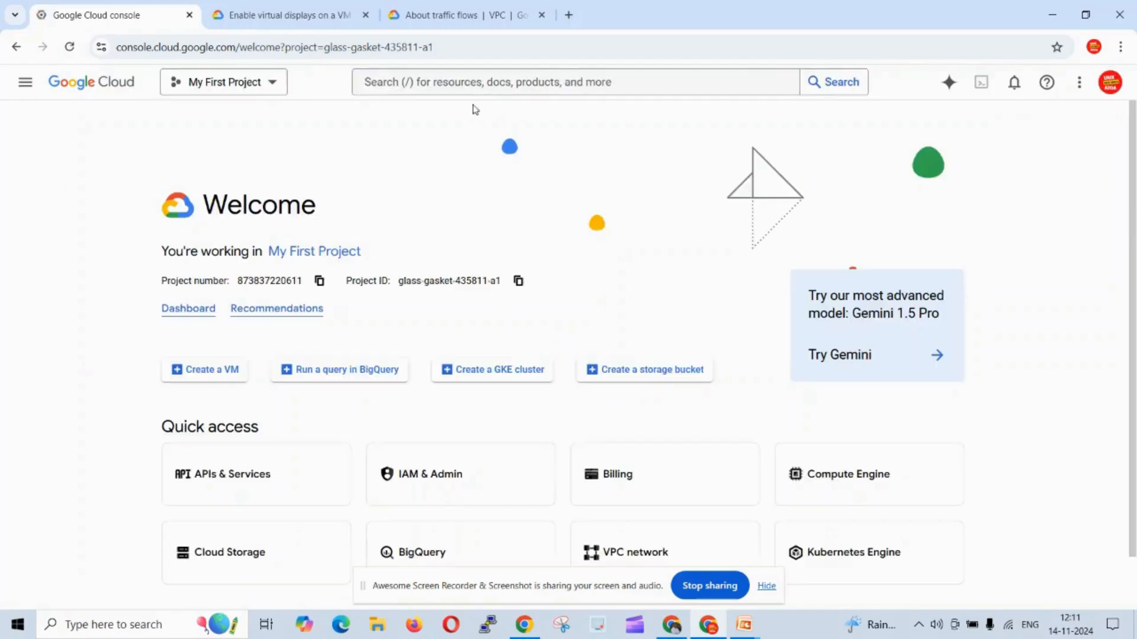
# Search the console for vpc, open VPC networks, and view the VPC Flow Logs configurations page.
pyautogui.click(451, 82)
pyautogui.write('vpc')
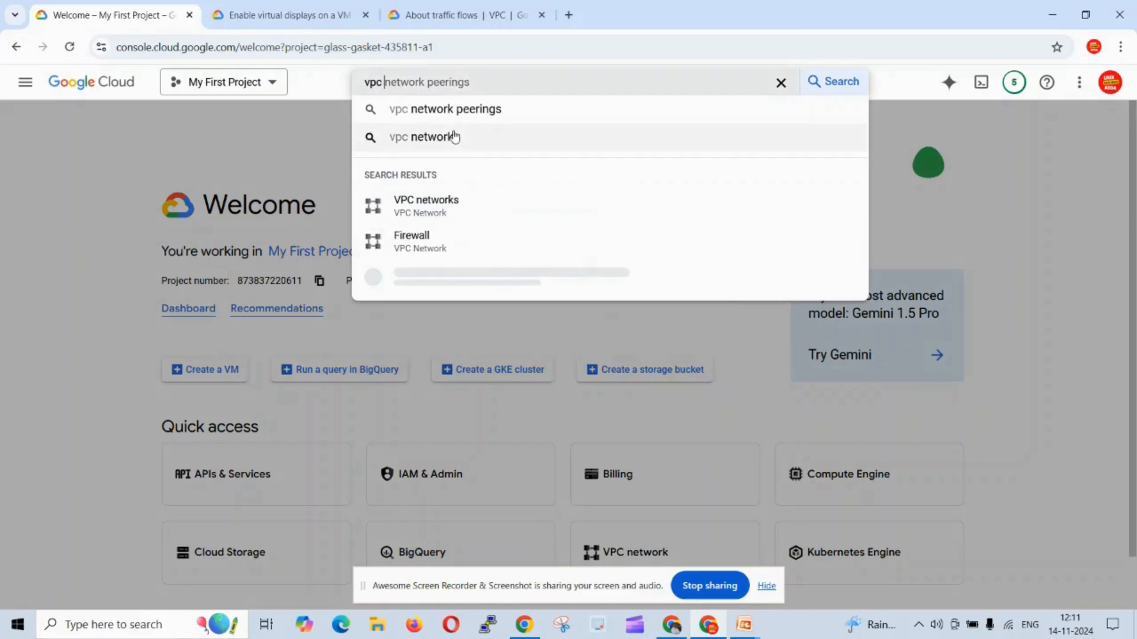
pyautogui.click(451, 202)
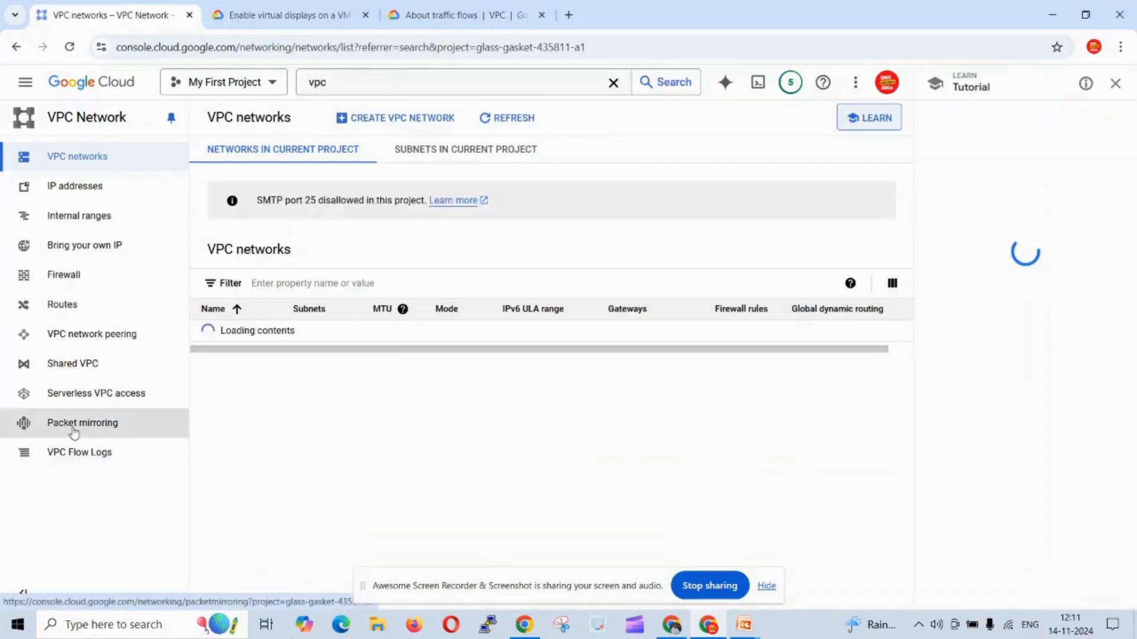
pyautogui.click(97, 460)
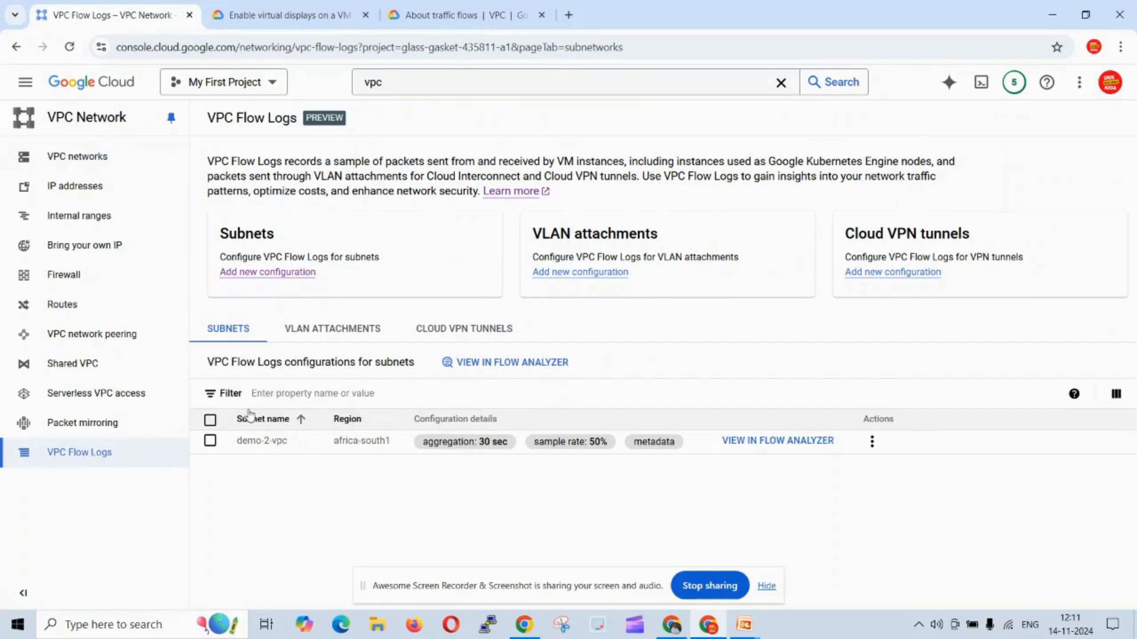
# Start creating a VPC network named demo-3-vpc-logs and review the maximum transmission unit options.
pyautogui.click(89, 158)
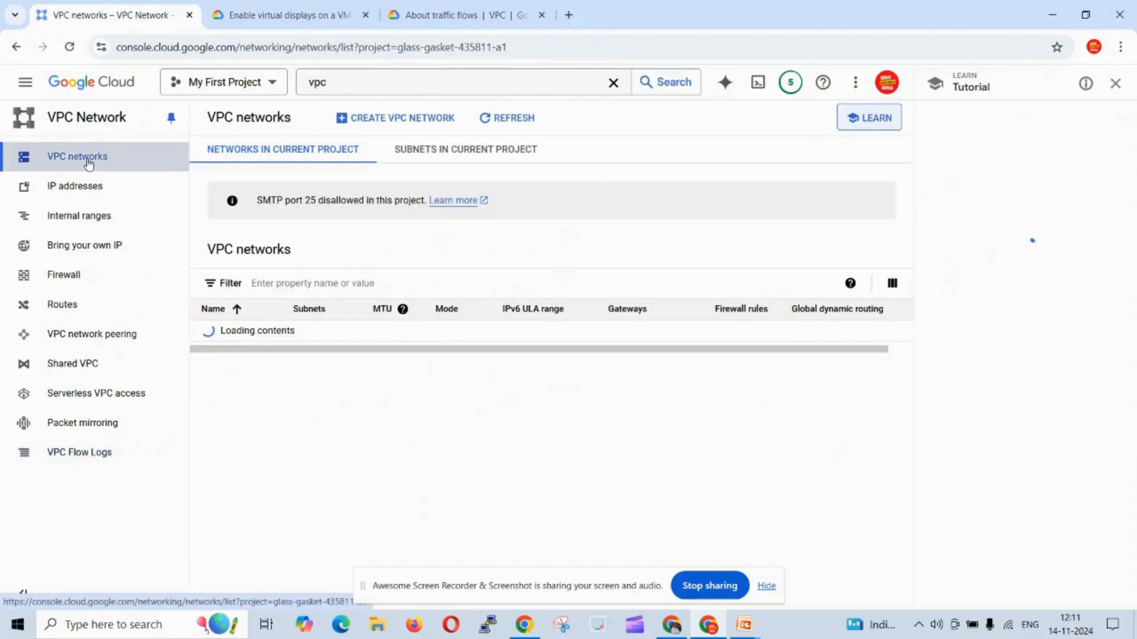
pyautogui.click(412, 121)
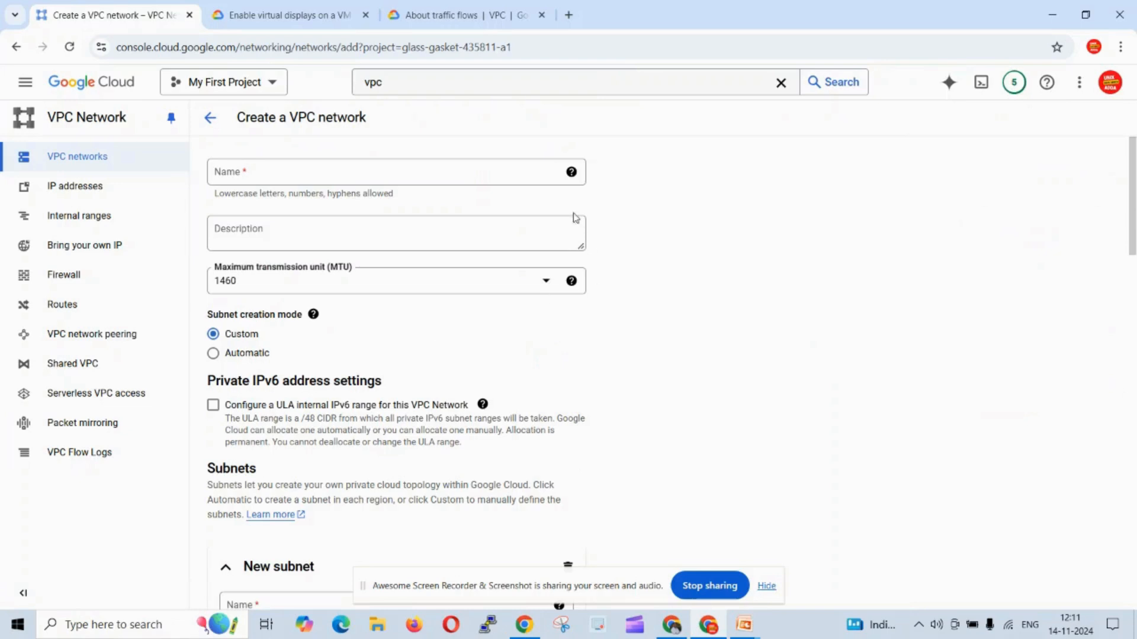
pyautogui.click(480, 172)
pyautogui.click(348, 283)
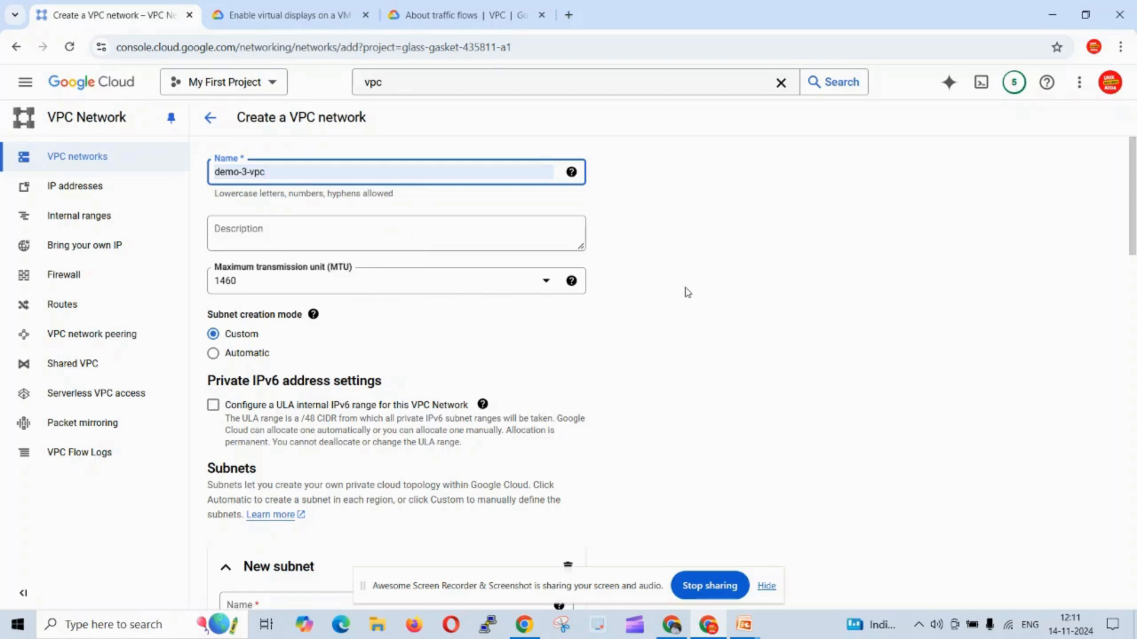
pyautogui.write('-vpc-logs')
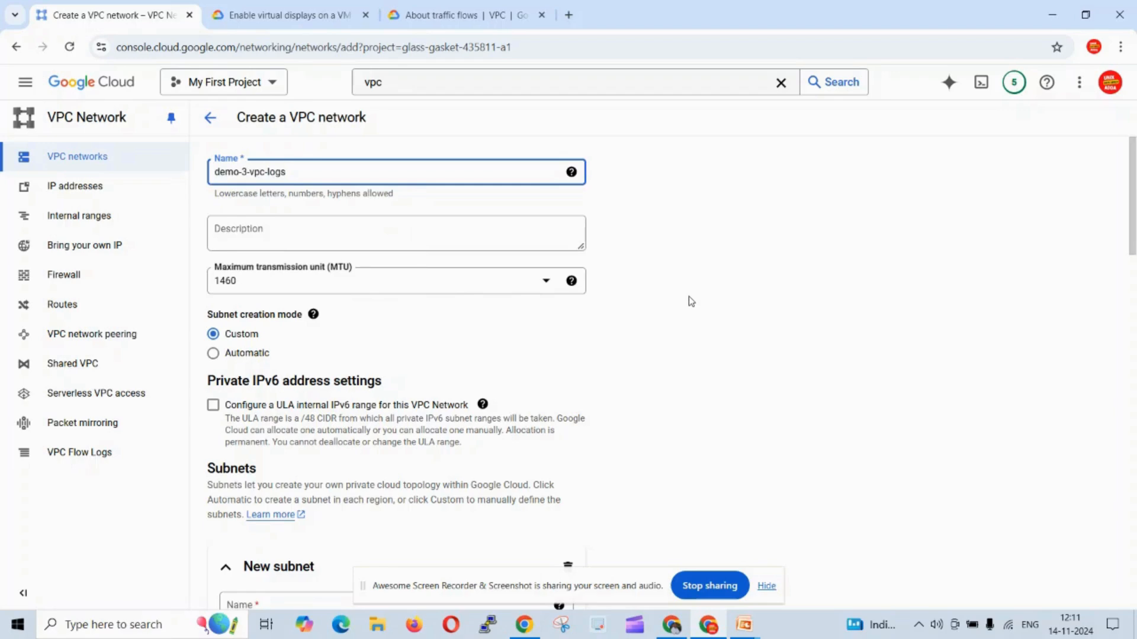
pyautogui.click(543, 349)
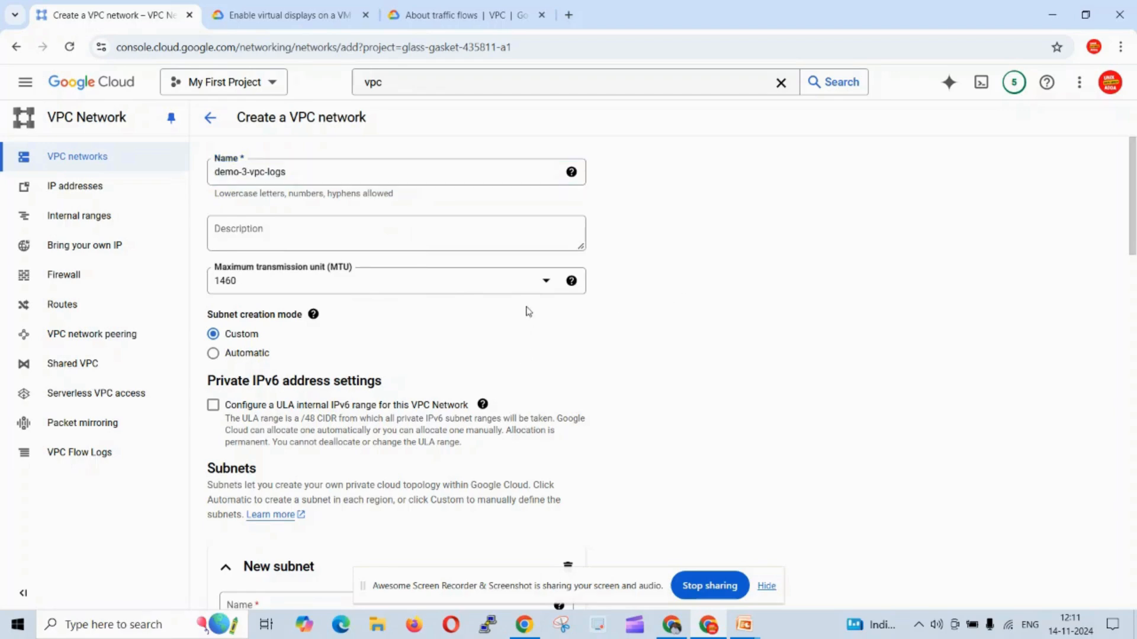
pyautogui.click(528, 291)
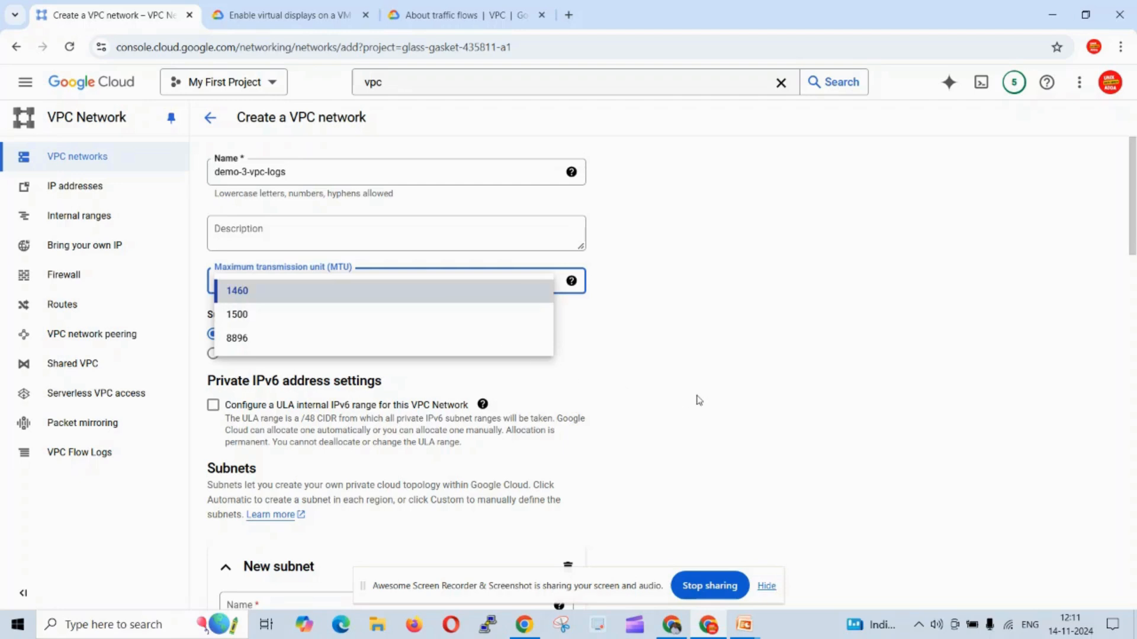
pyautogui.click(724, 387)
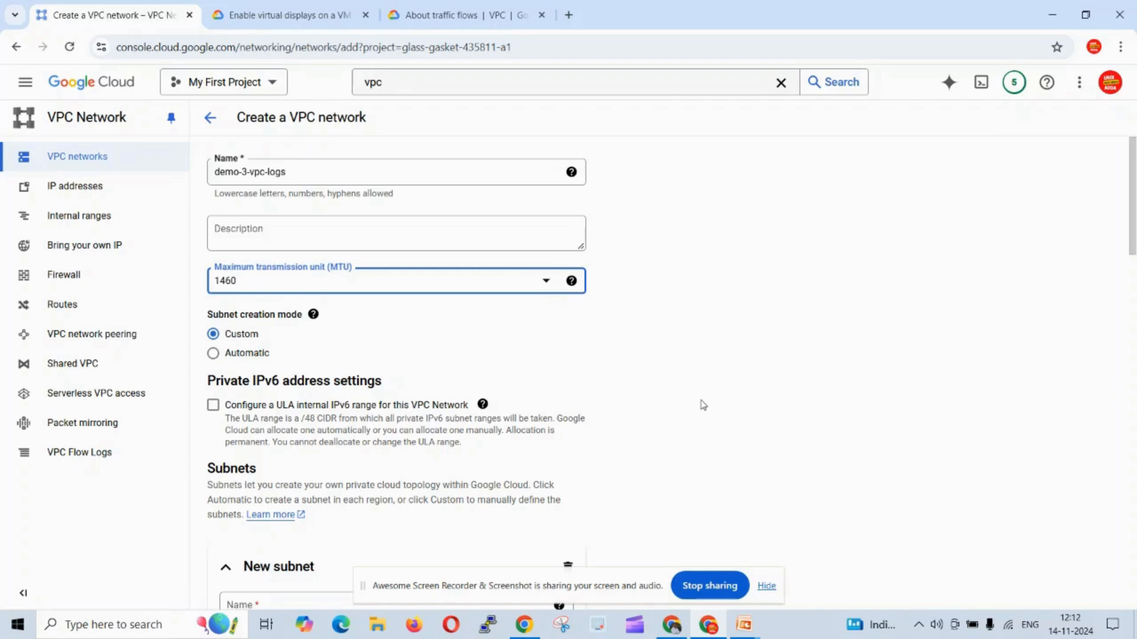
# Name the new subnet demo-3-vpc-sub-logs.
pyautogui.scroll(-2, 703, 405)
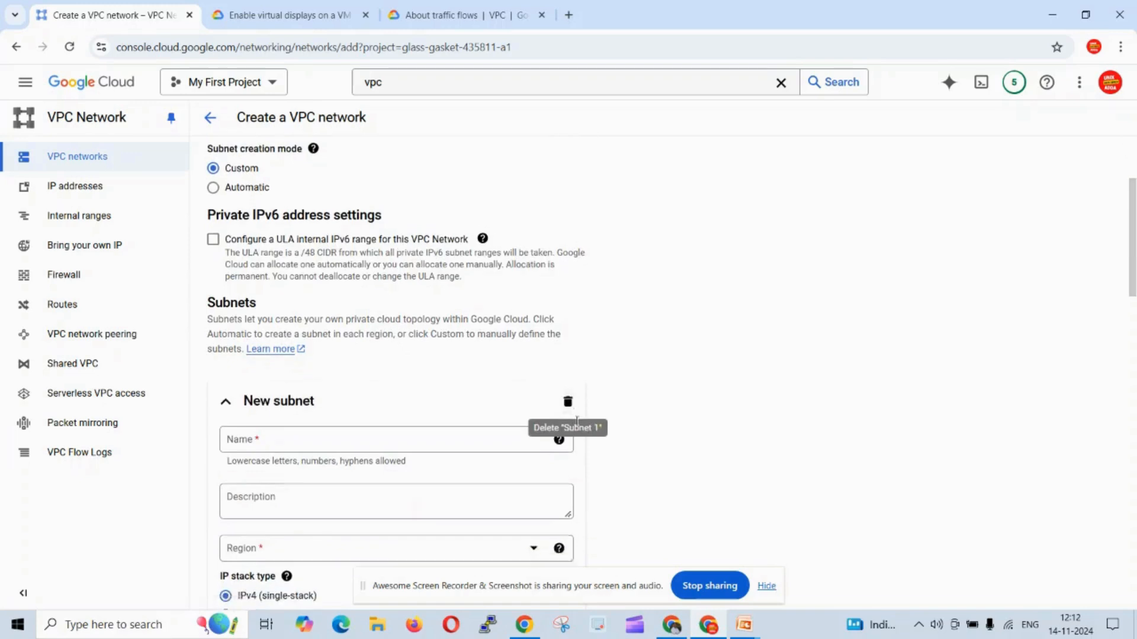
pyautogui.scroll(-1, 455, 427)
pyautogui.scroll(-1, 738, 381)
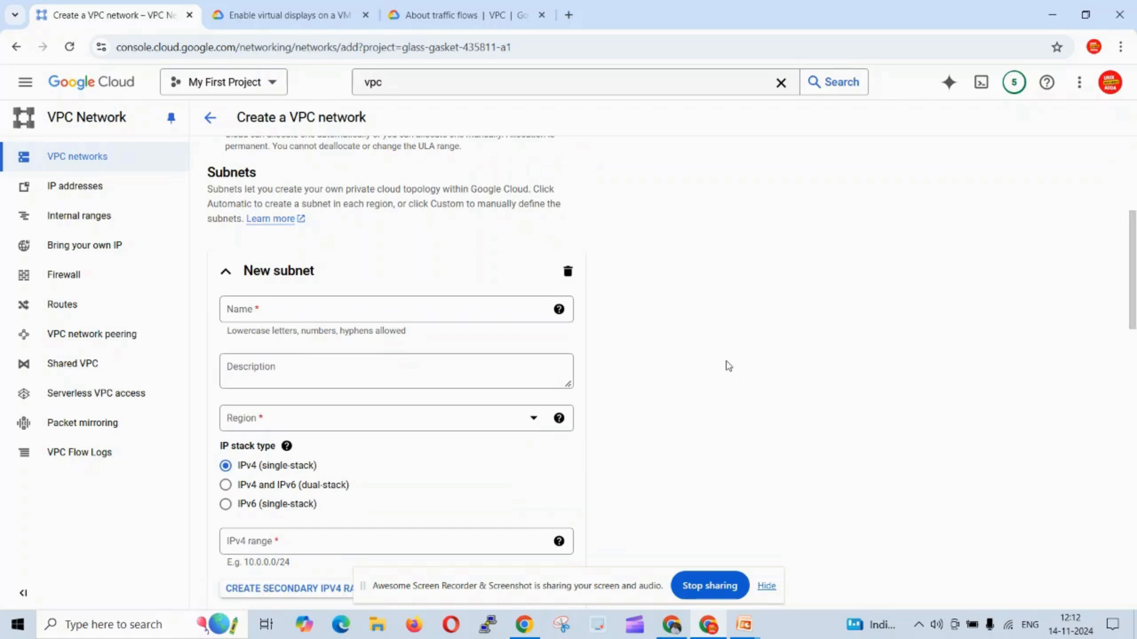
pyautogui.click(491, 309)
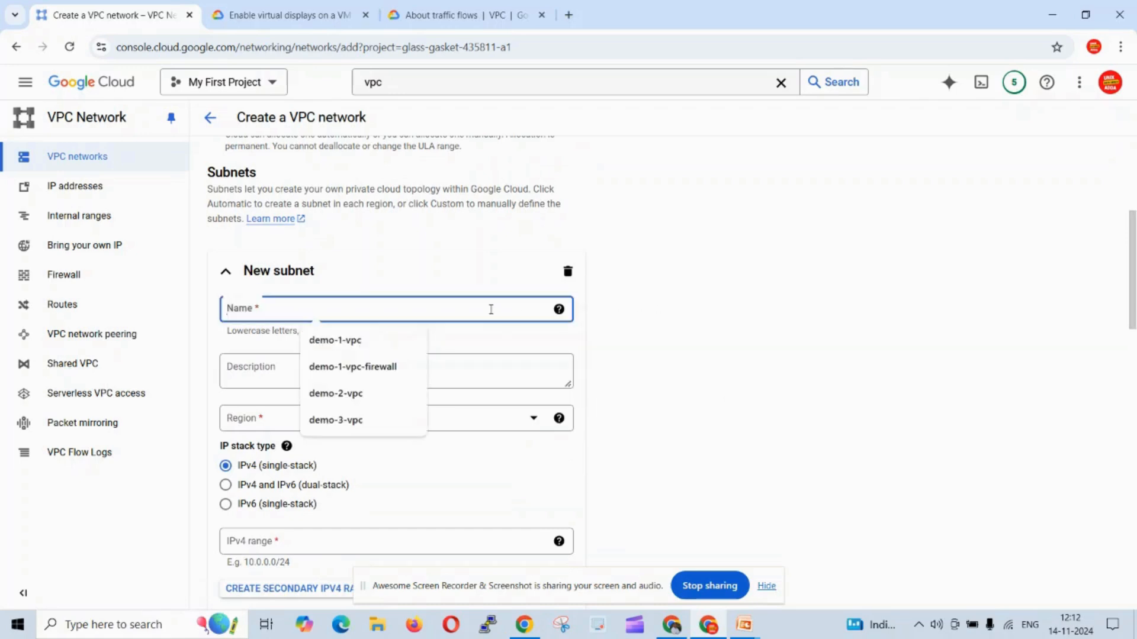
pyautogui.click(332, 421)
pyautogui.write('-logs')
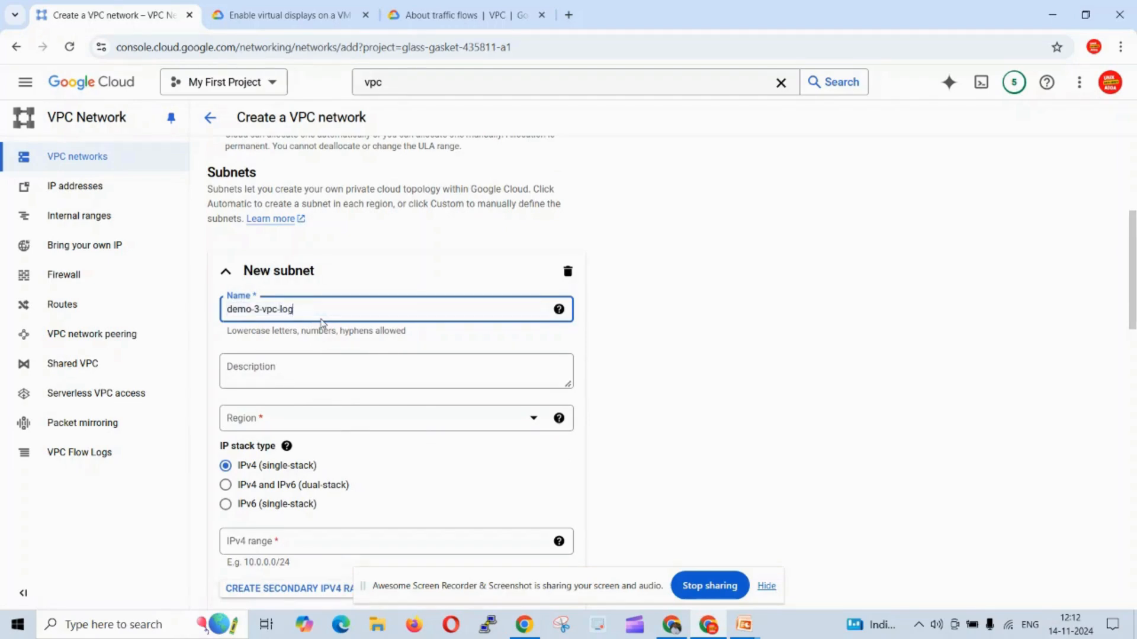
pyautogui.press('Left')
pyautogui.press('Left')
pyautogui.press('Left')
pyautogui.press('Left')
pyautogui.press('Left')
pyautogui.write('sub-')
# Set the subnet's region to asia-east1 and its IPv4 range to 10.0.0.0/24.
pyautogui.scroll(-1, 685, 358)
pyautogui.click(470, 350)
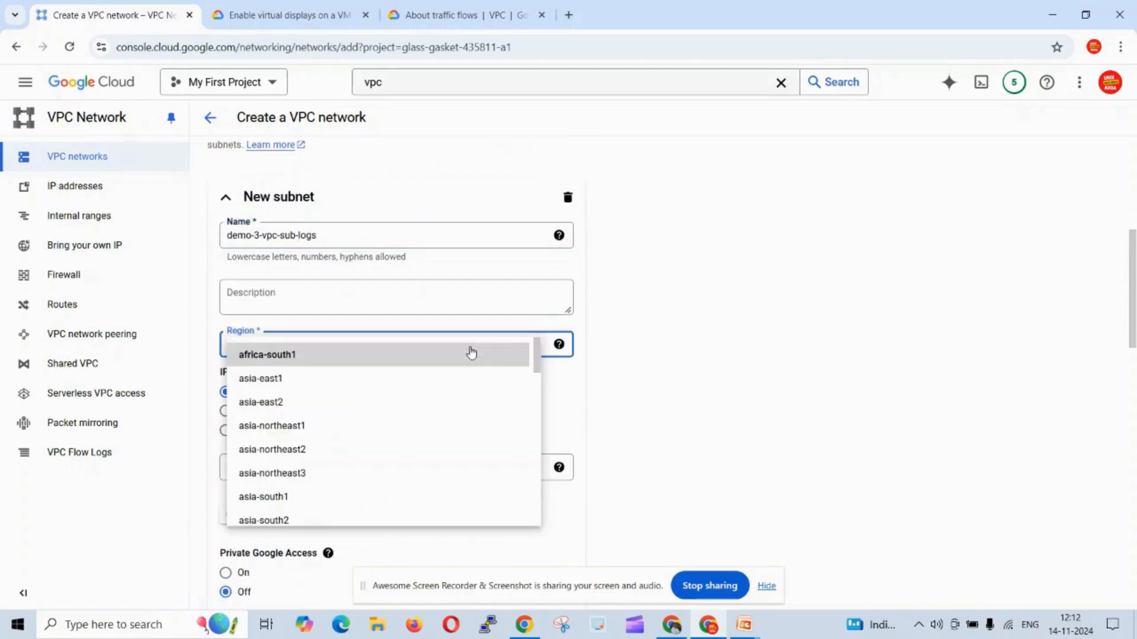
pyautogui.click(332, 383)
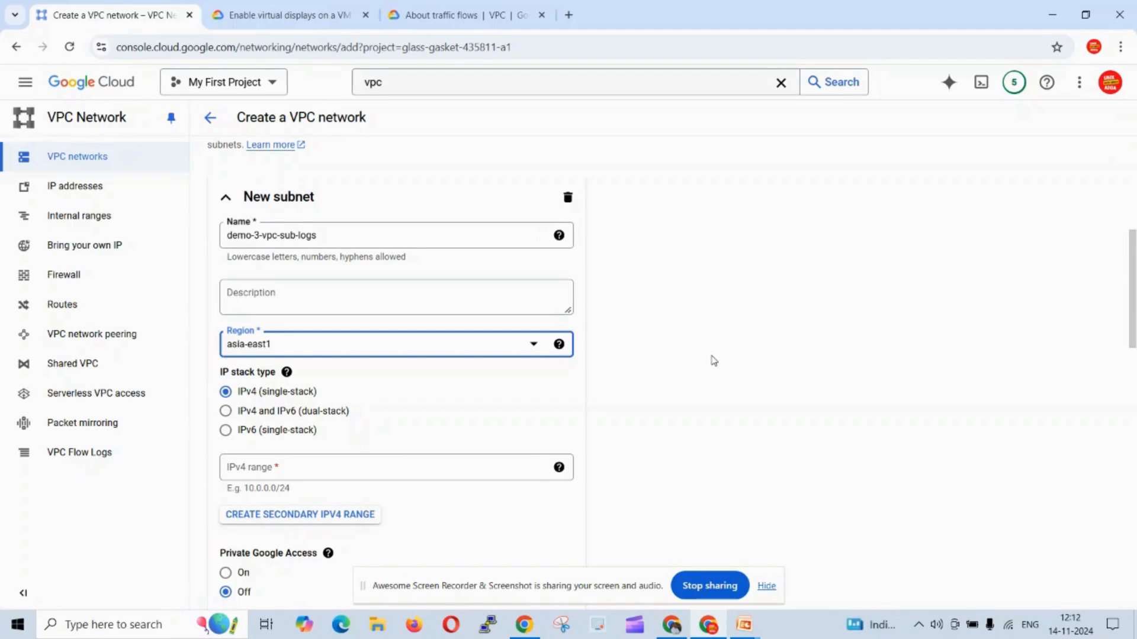
pyautogui.scroll(-3, 471, 331)
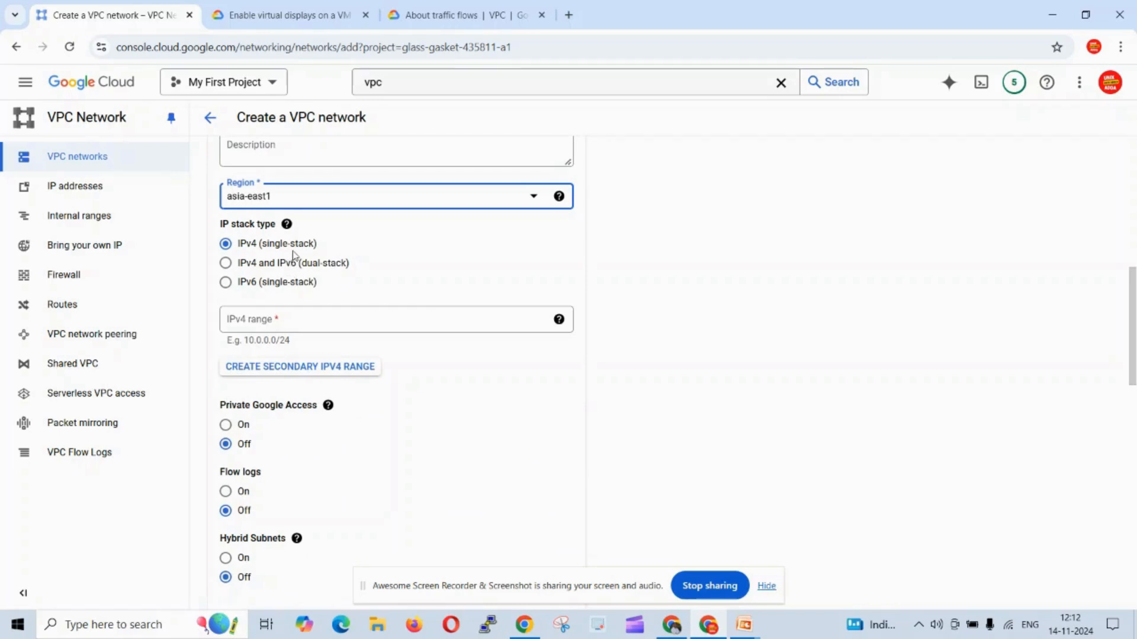
pyautogui.click(441, 322)
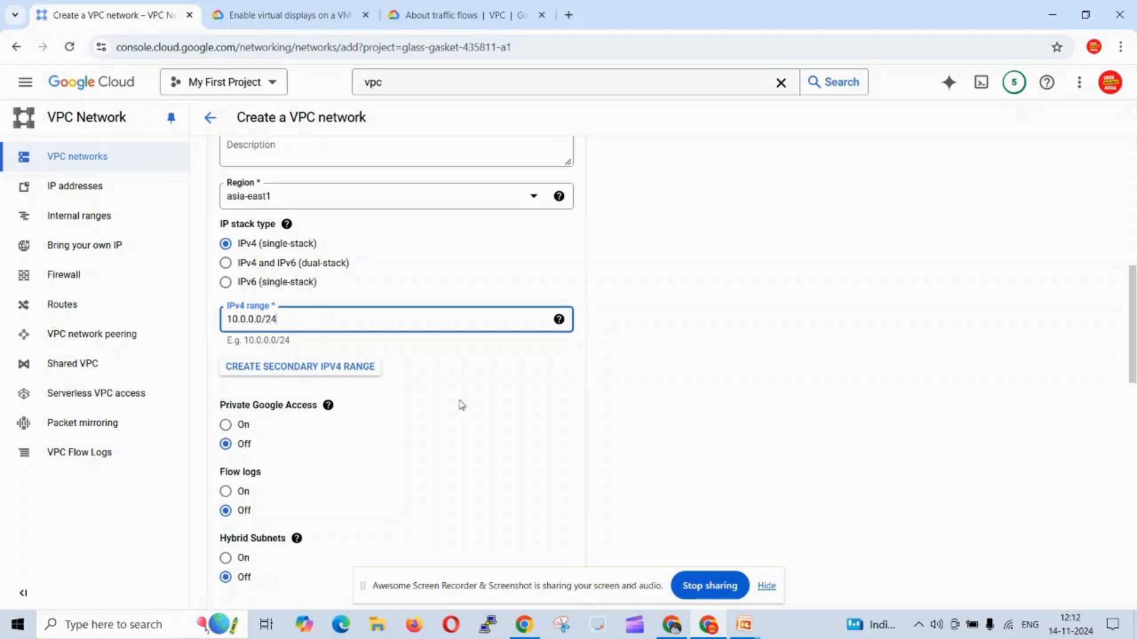
pyautogui.click(787, 388)
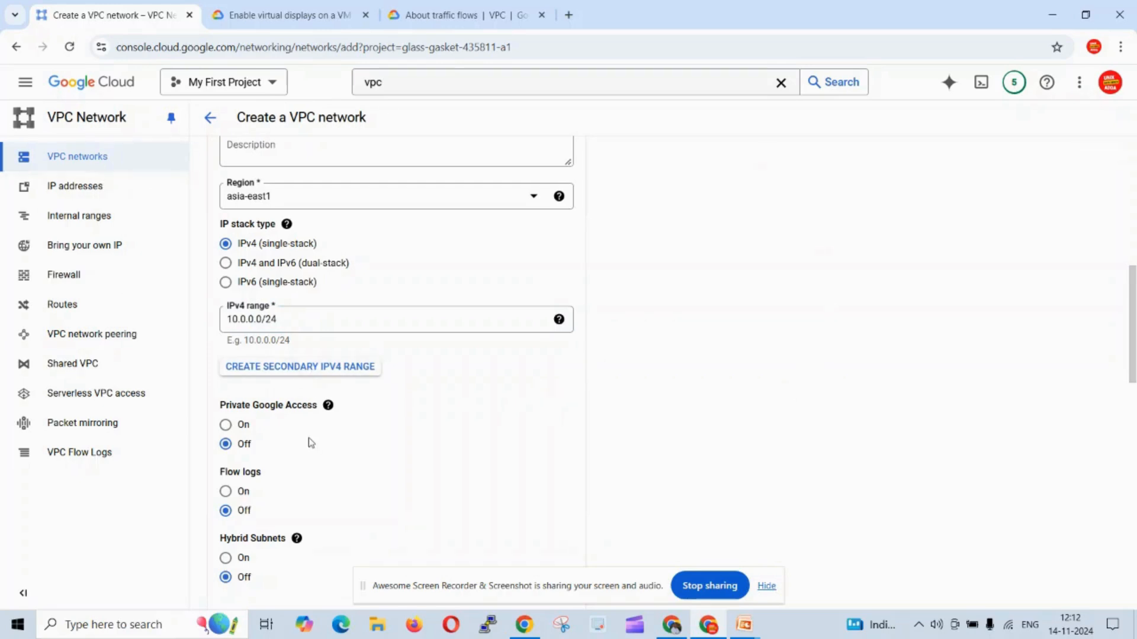
# Turn on flow logs for the new subnet.
pyautogui.scroll(-1, 308, 441)
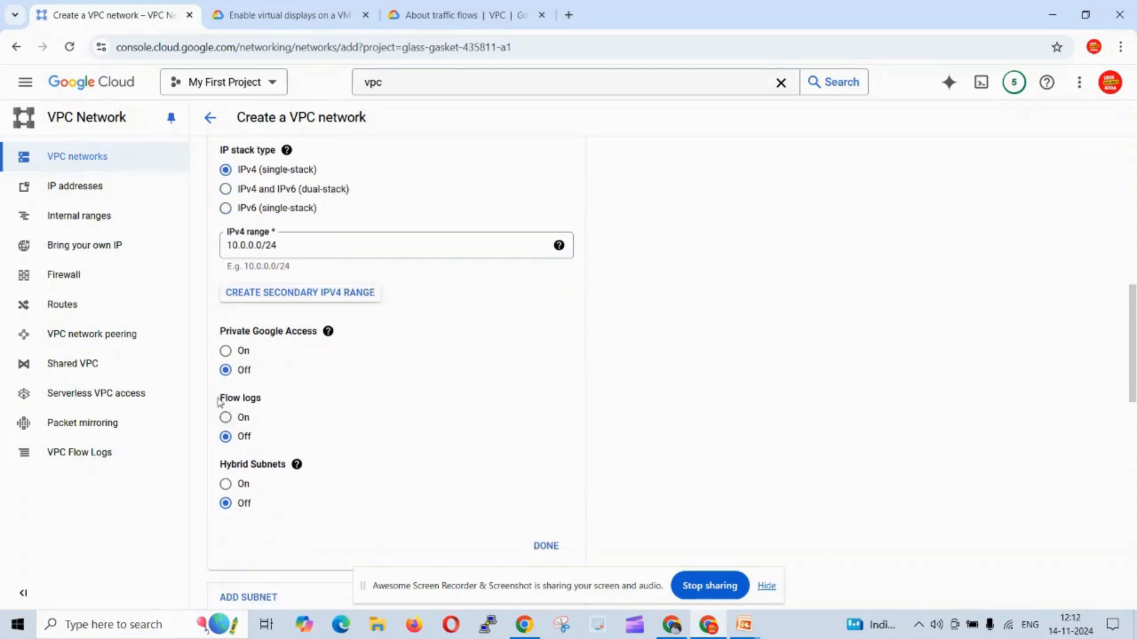
pyautogui.moveTo(220, 402); pyautogui.dragTo(262, 398)
pyautogui.click(294, 419)
pyautogui.click(225, 418)
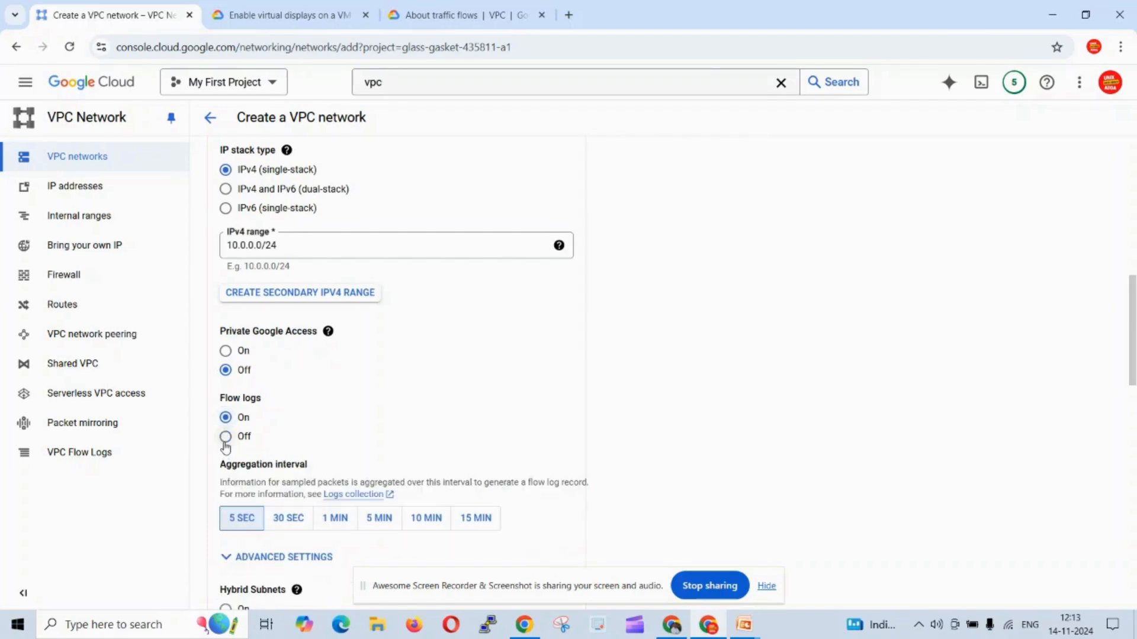
pyautogui.click(225, 437)
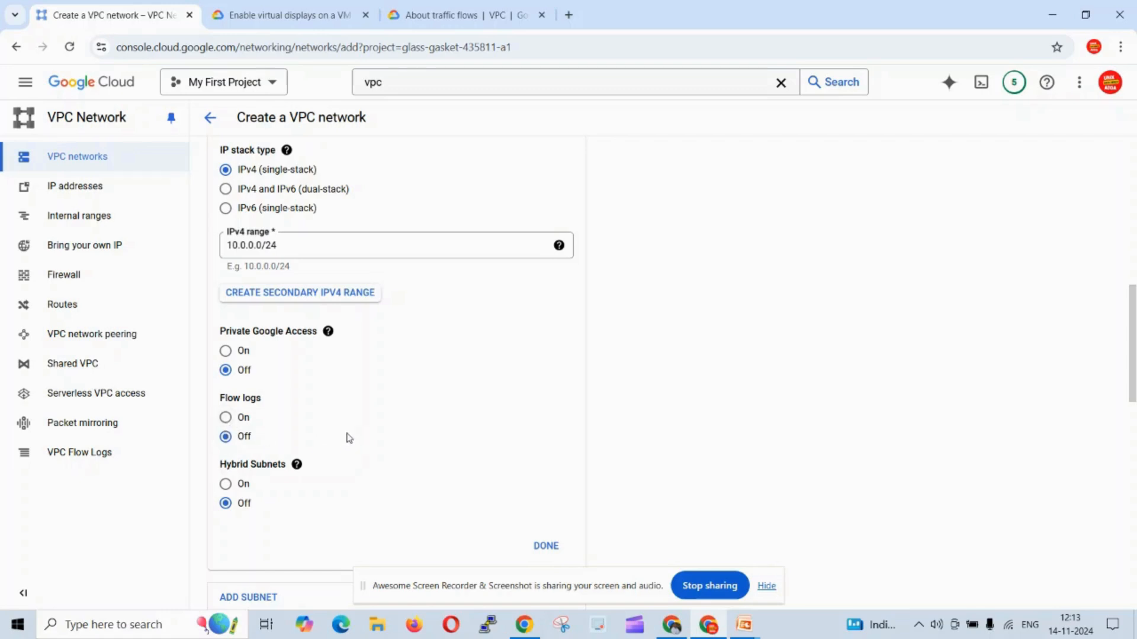
pyautogui.click(225, 418)
# Try the flow log aggregation intervals from 30 seconds to 15 minutes, inspect the advanced settings, and return the interval to 5 seconds.
pyautogui.scroll(-3, 474, 394)
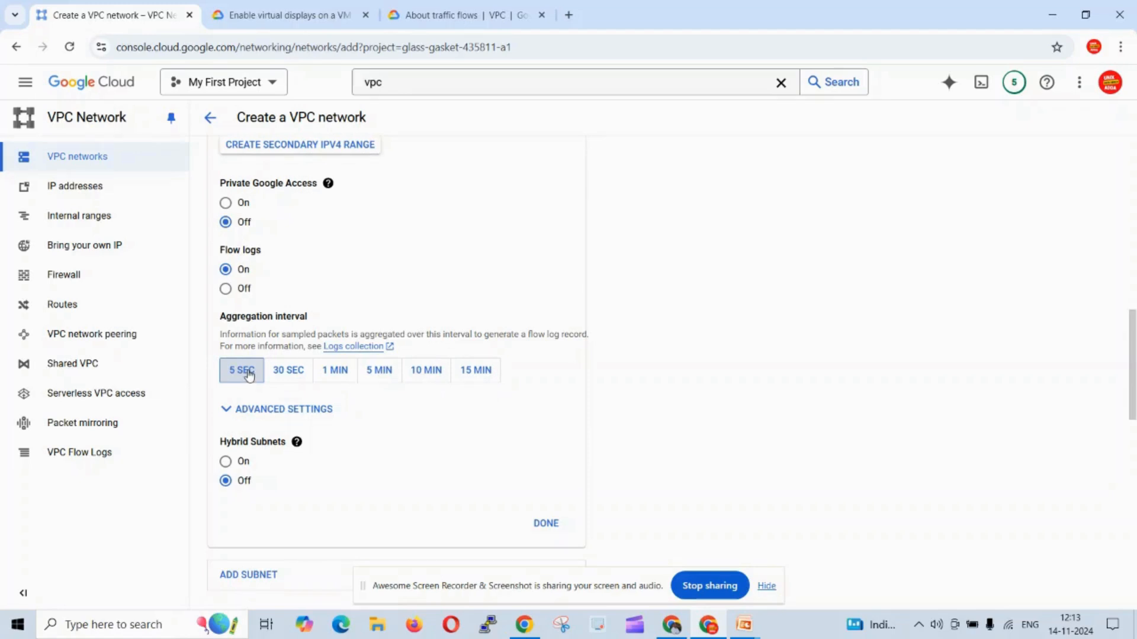
pyautogui.click(290, 376)
pyautogui.click(333, 379)
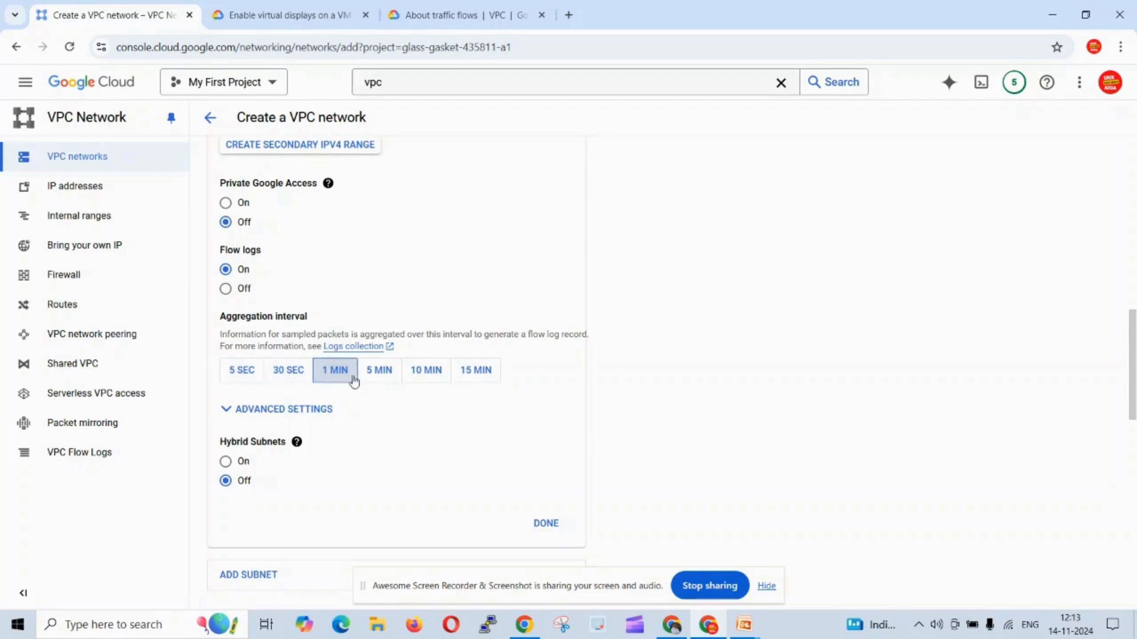
pyautogui.click(374, 377)
pyautogui.click(425, 377)
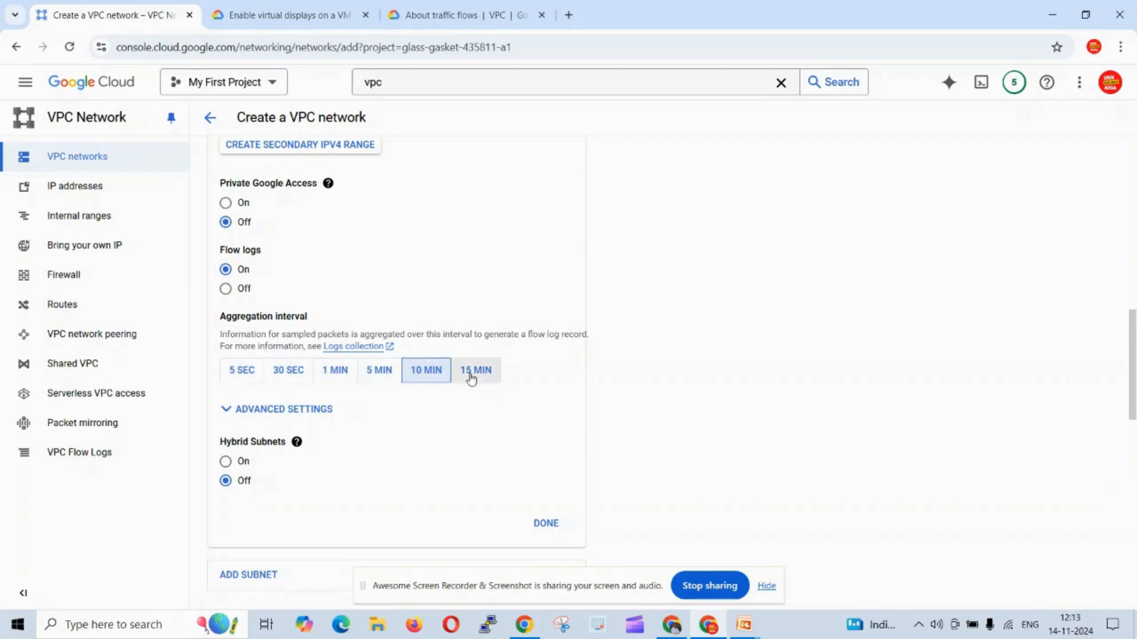
pyautogui.click(477, 377)
pyautogui.click(301, 411)
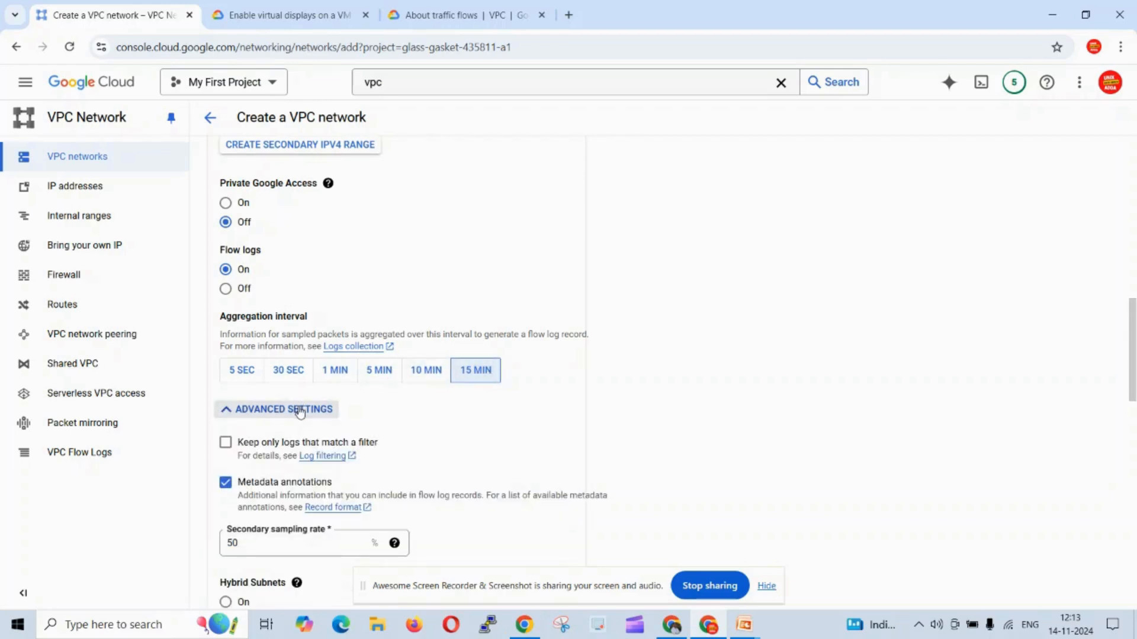
pyautogui.click(301, 411)
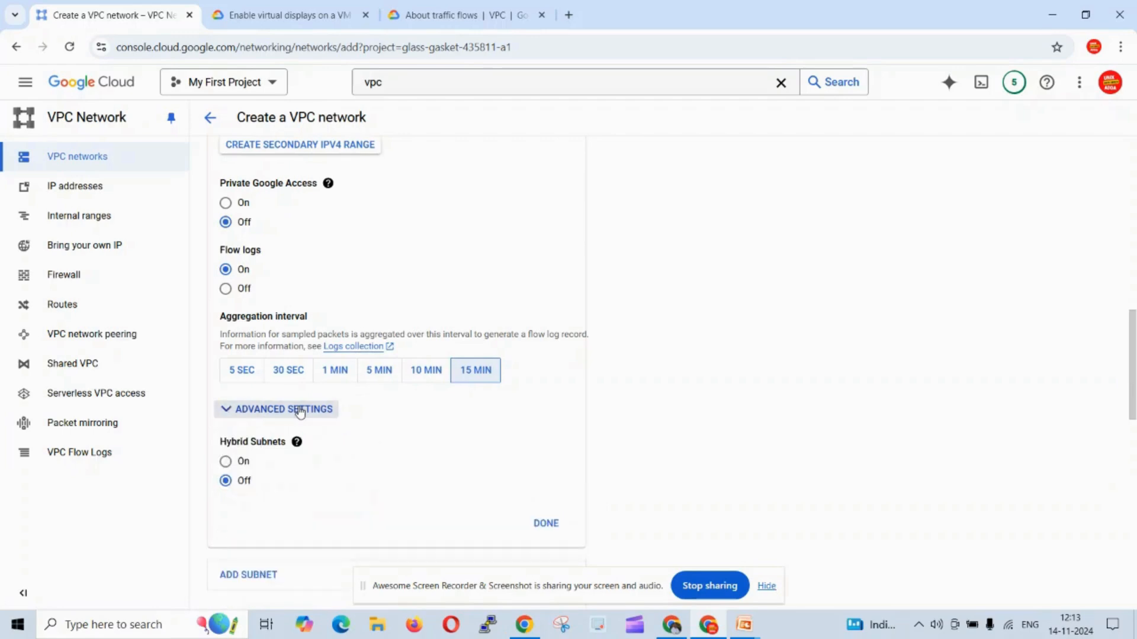
pyautogui.click(244, 377)
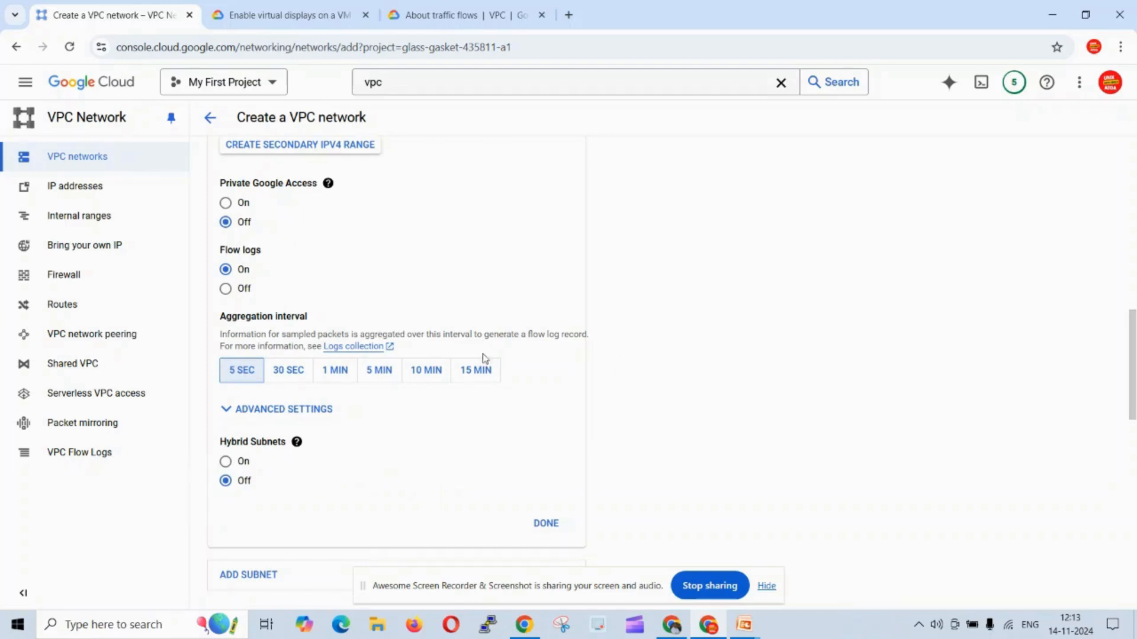
# Finish the subnet configuration and select all selectable IPv4 firewall rules for the network.
pyautogui.scroll(-2, 435, 439)
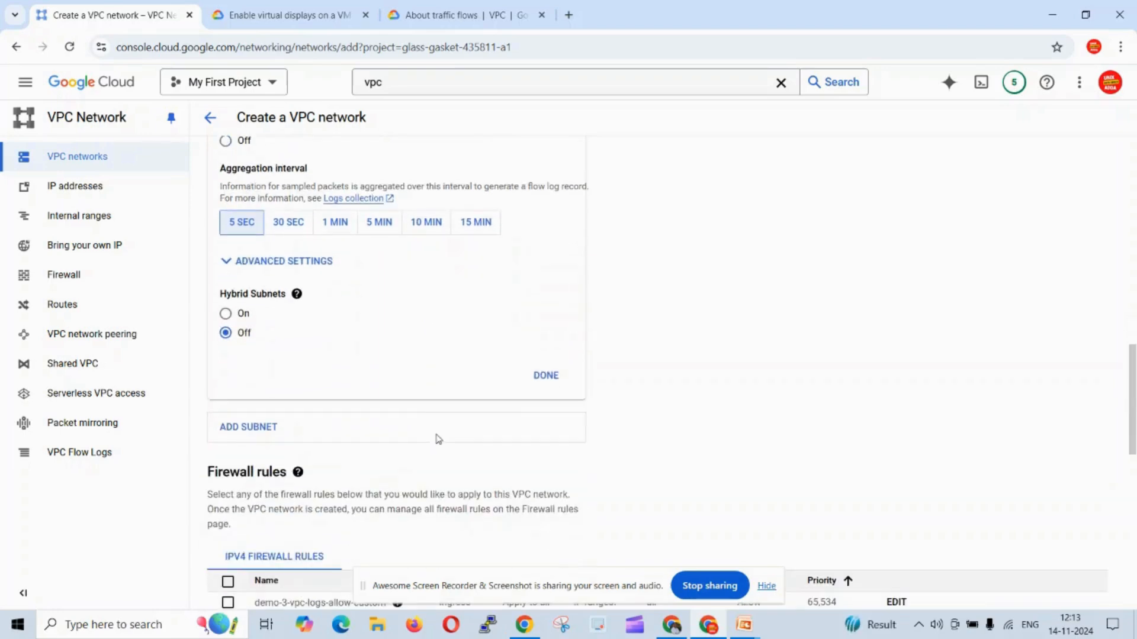
pyautogui.click(535, 384)
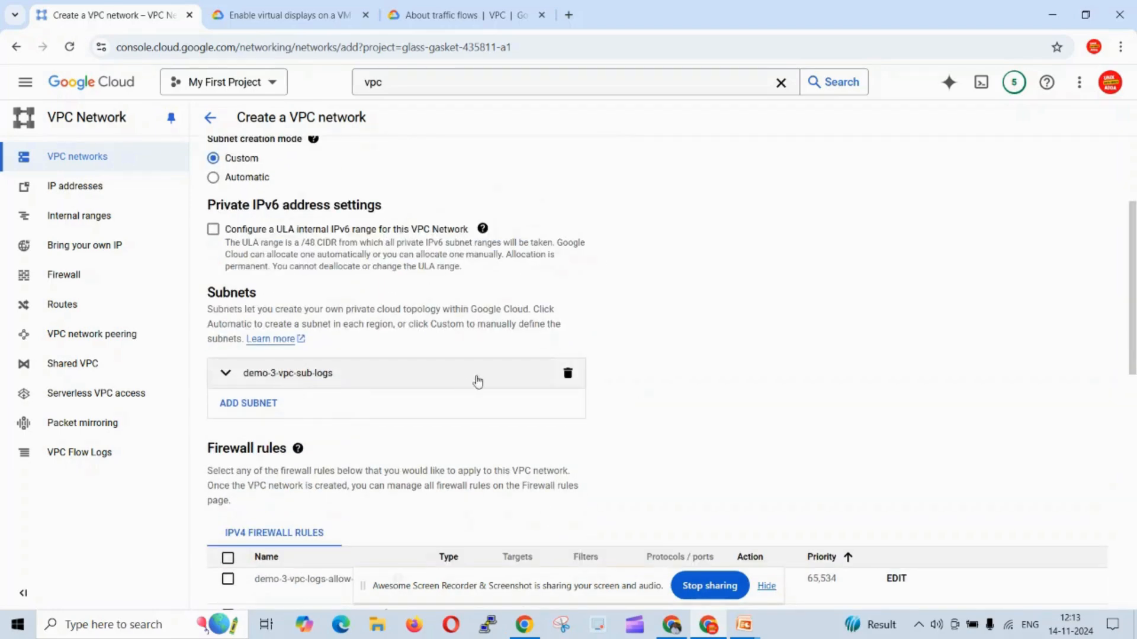
pyautogui.scroll(-3, 599, 426)
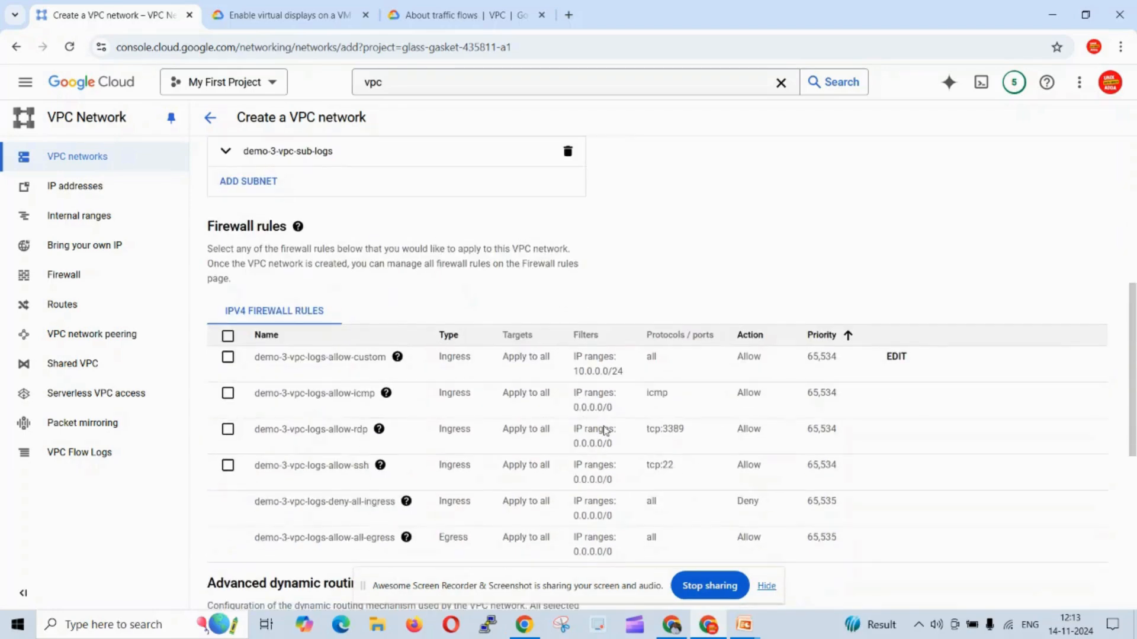
pyautogui.click(228, 337)
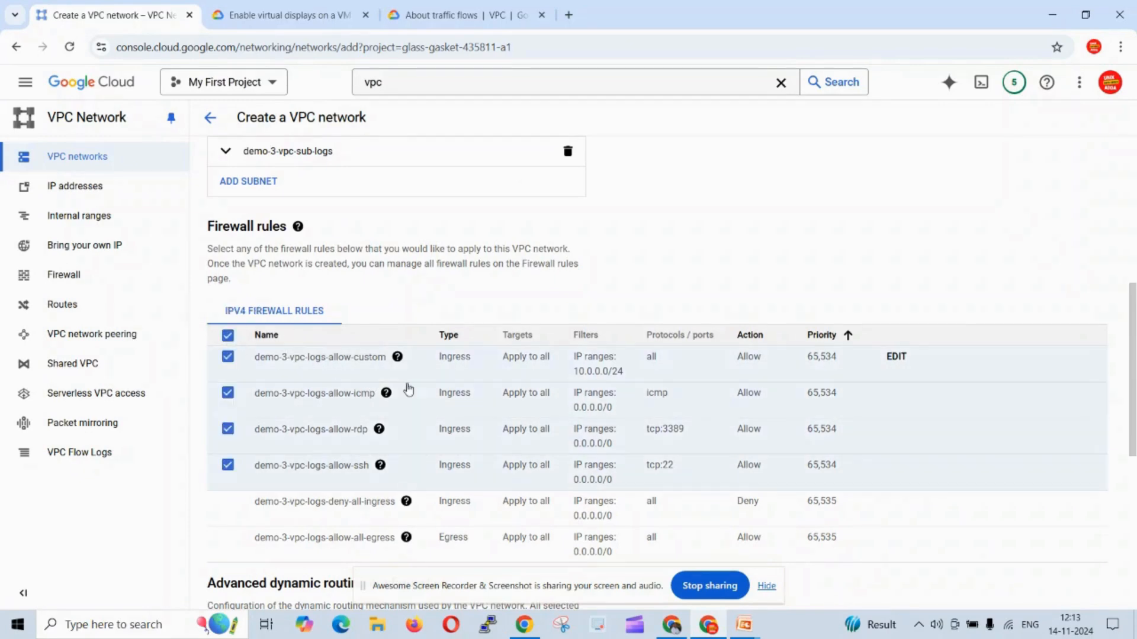
# Create the demo-3-vpc-logs network with Regional dynamic routing and Legacy best path selection.
pyautogui.scroll(-6, 472, 391)
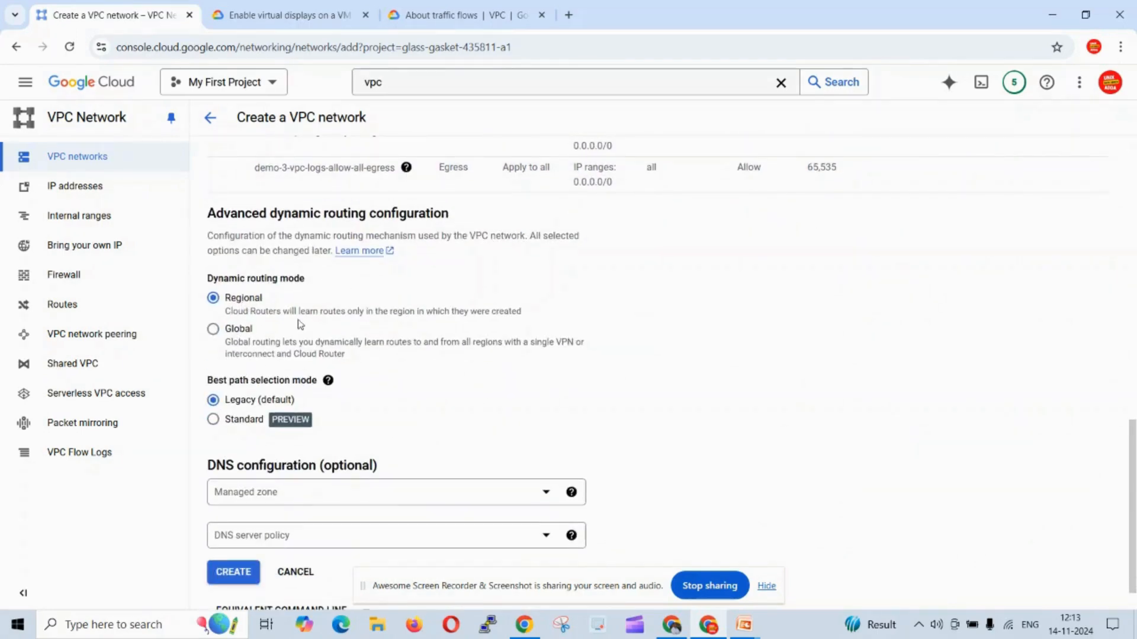
pyautogui.scroll(-1, 277, 378)
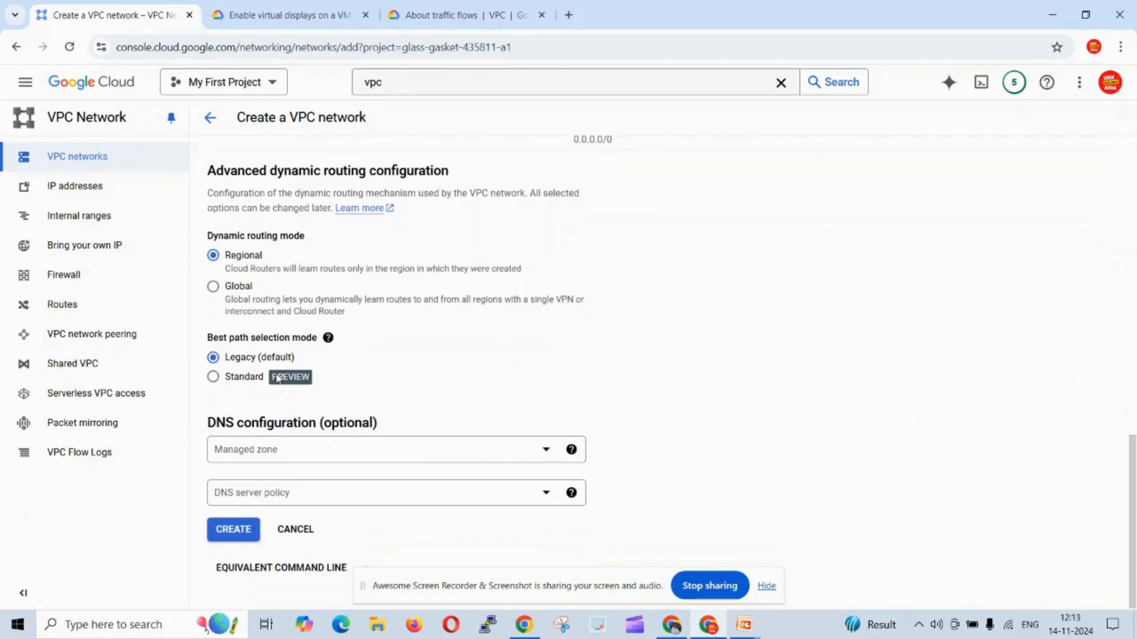
pyautogui.click(248, 529)
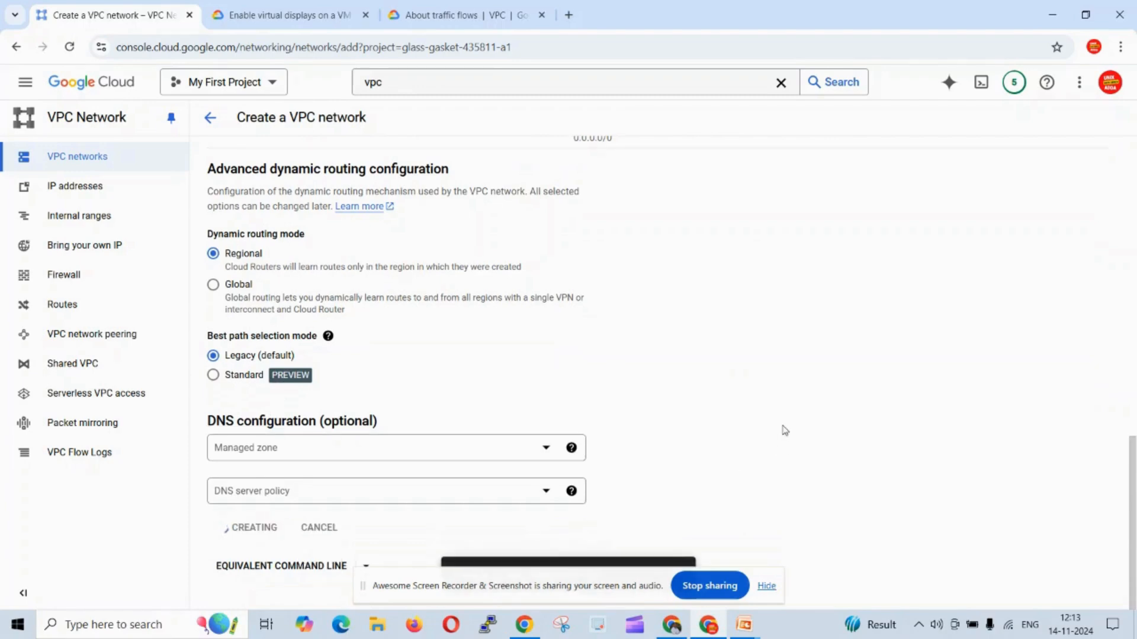
pyautogui.moveTo(536, 588); pyautogui.dragTo(926, 589)
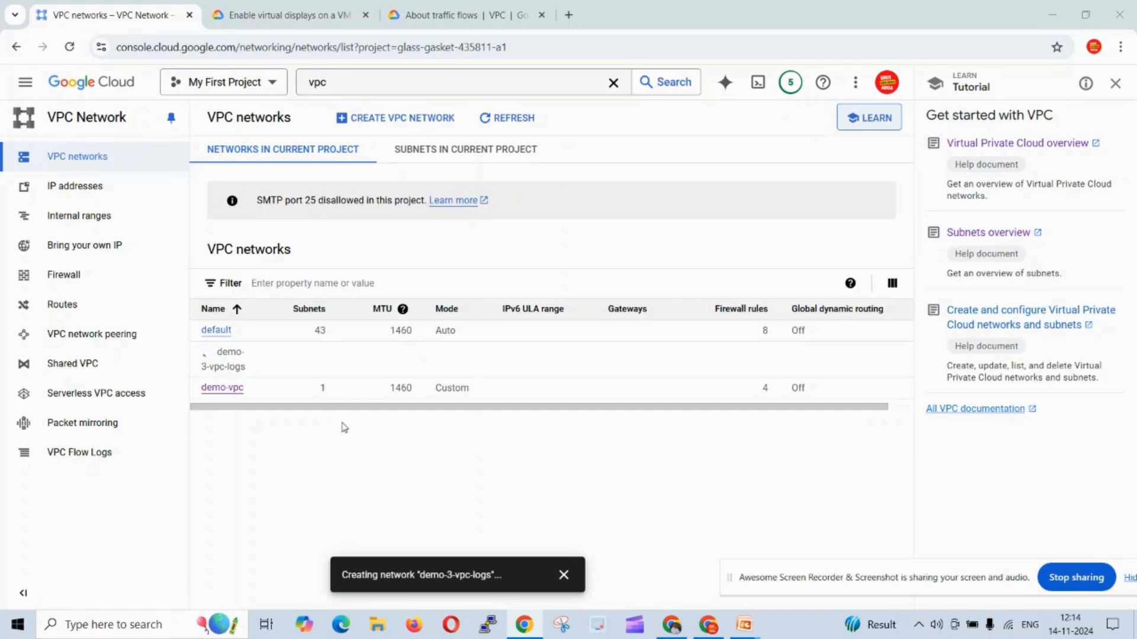
pyautogui.moveTo(320, 200); pyautogui.dragTo(273, 199)
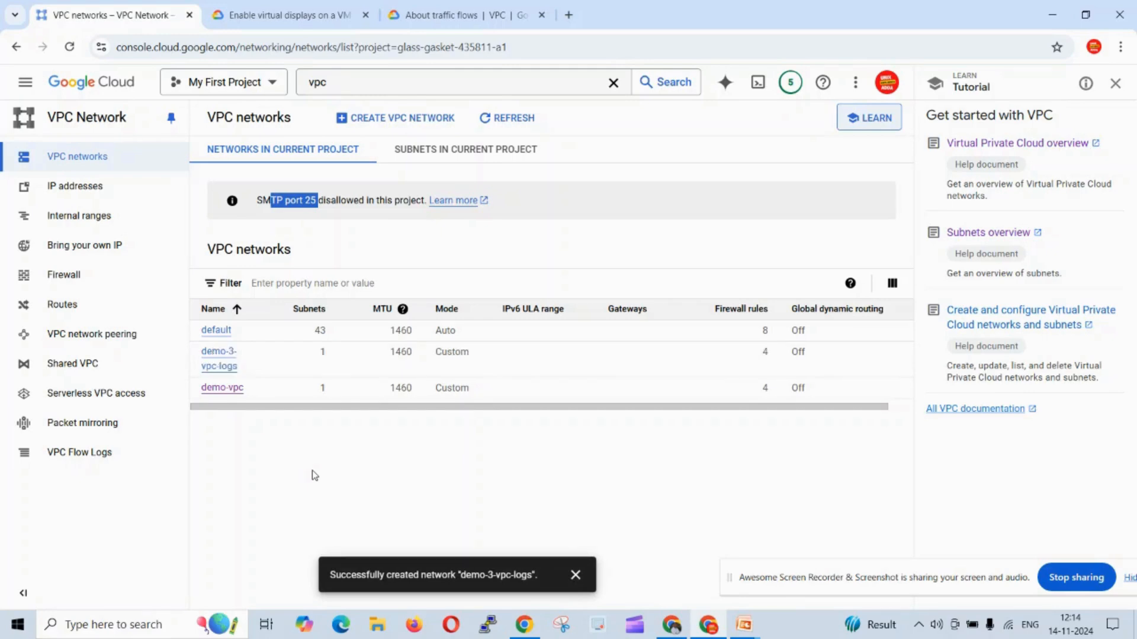
# Open the demo-3-vpc-logs network's details, and view the demo-3-vpc-sub-logs flow log configuration in Flow Analyzer.
pyautogui.click(223, 355)
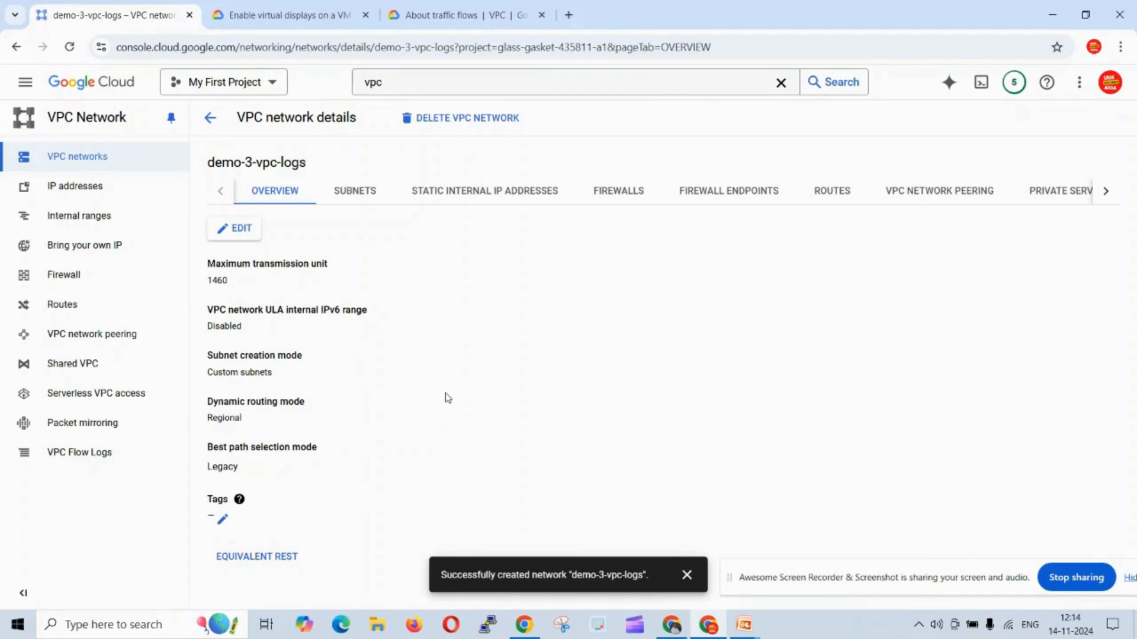
pyautogui.click(93, 456)
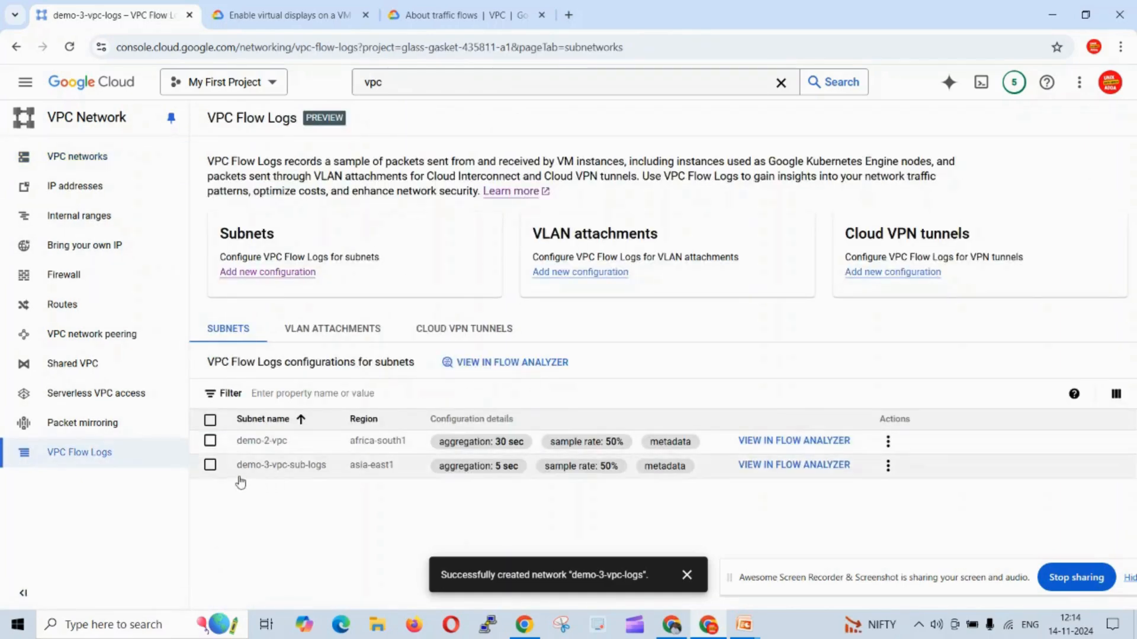
pyautogui.click(211, 466)
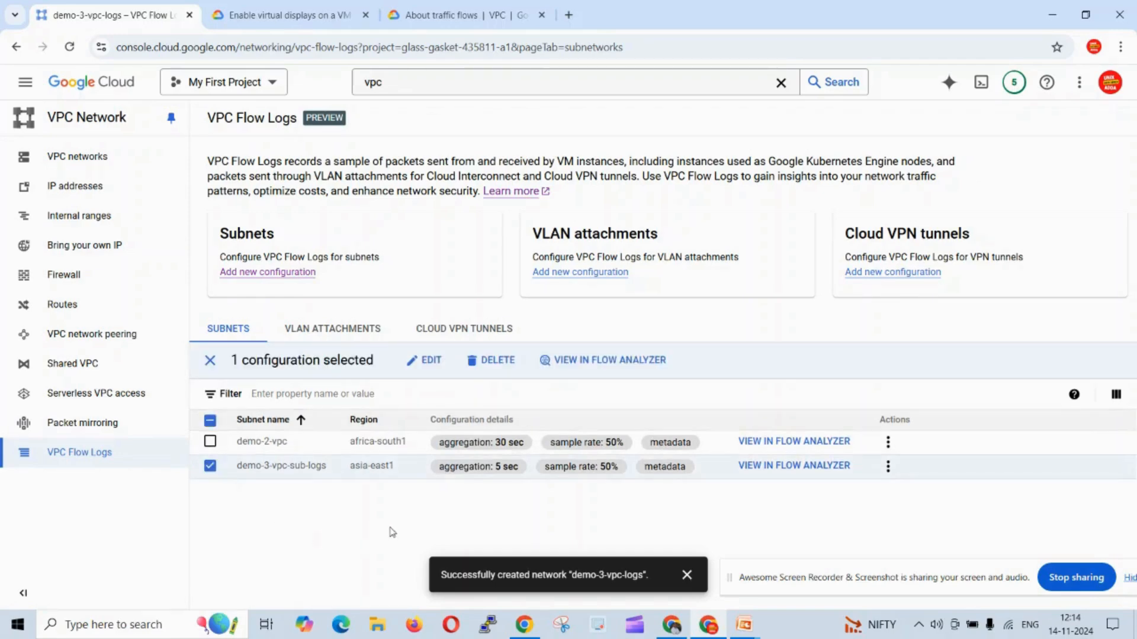
pyautogui.click(647, 362)
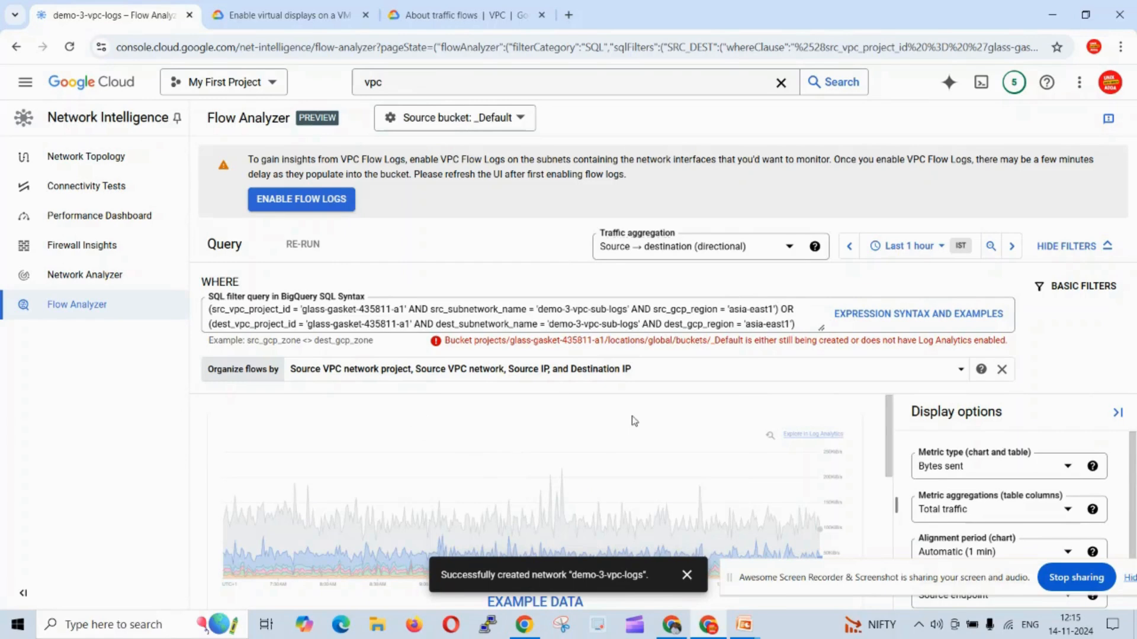
# Try the 15-minute, 30-minute and 3-hour query time ranges, set the range to Last 15 minutes, and look through the example data.
pyautogui.scroll(-1, 631, 418)
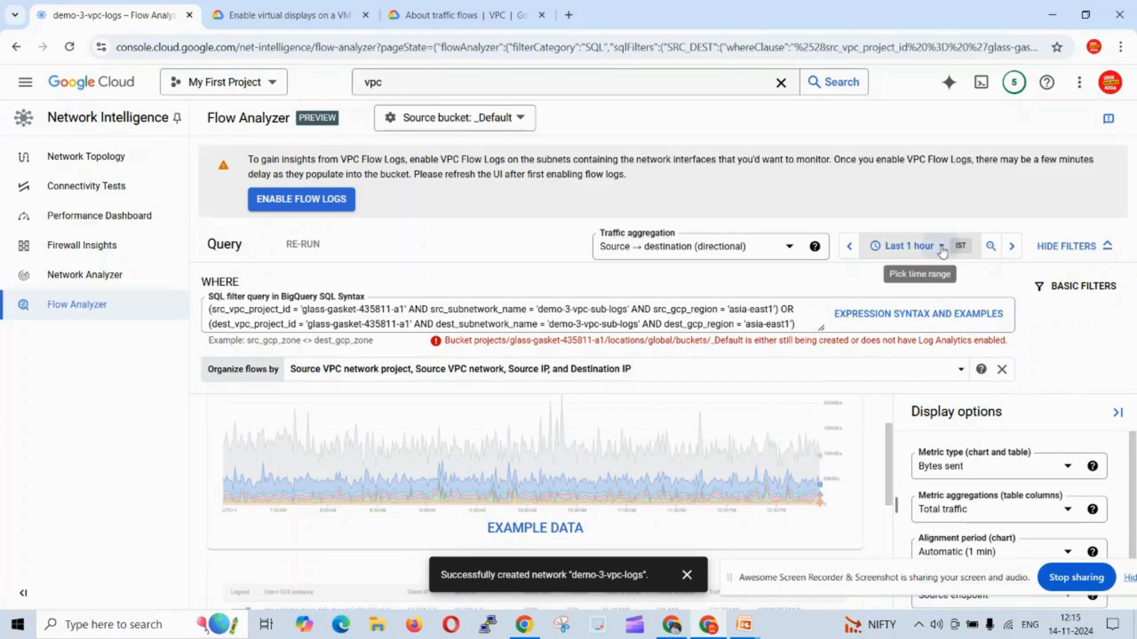
pyautogui.click(940, 248)
pyautogui.click(894, 308)
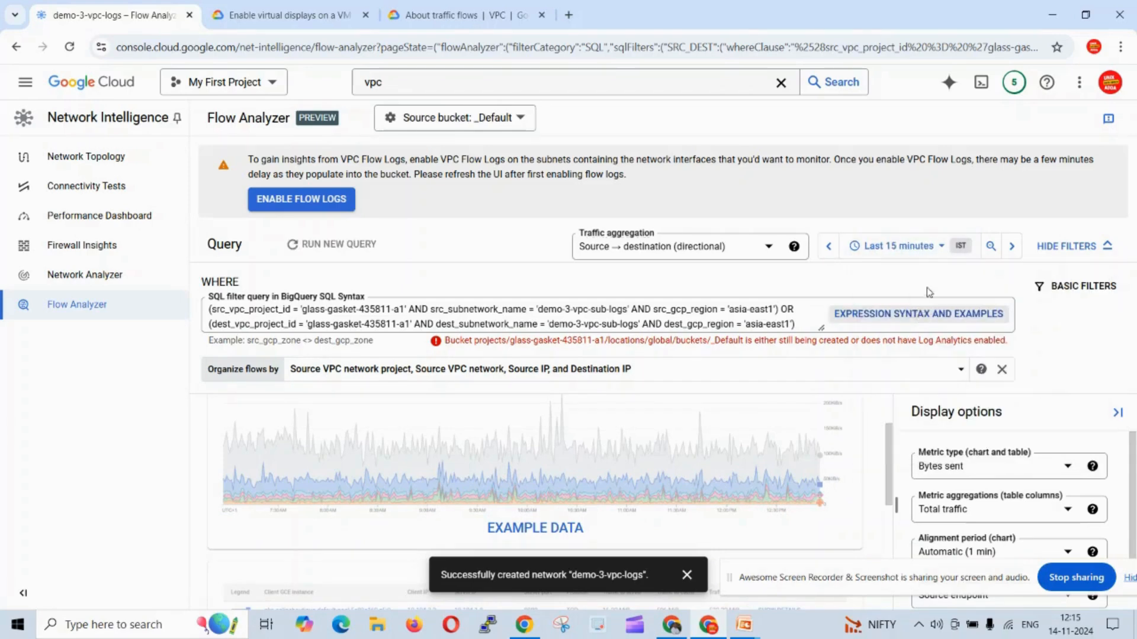
pyautogui.click(941, 249)
pyautogui.click(918, 329)
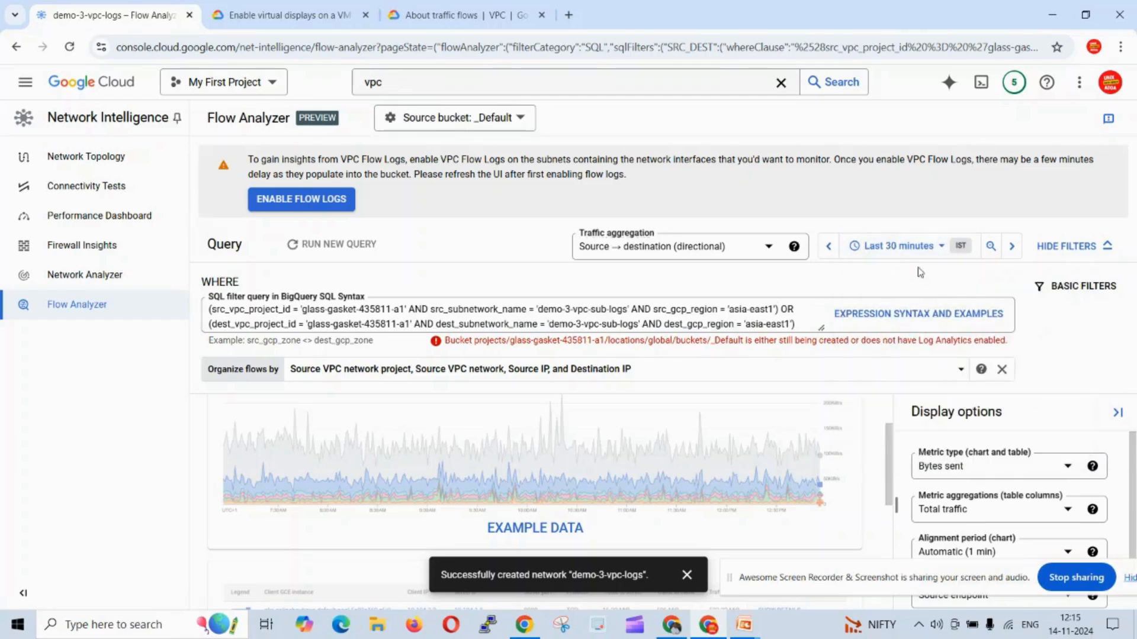
pyautogui.click(936, 251)
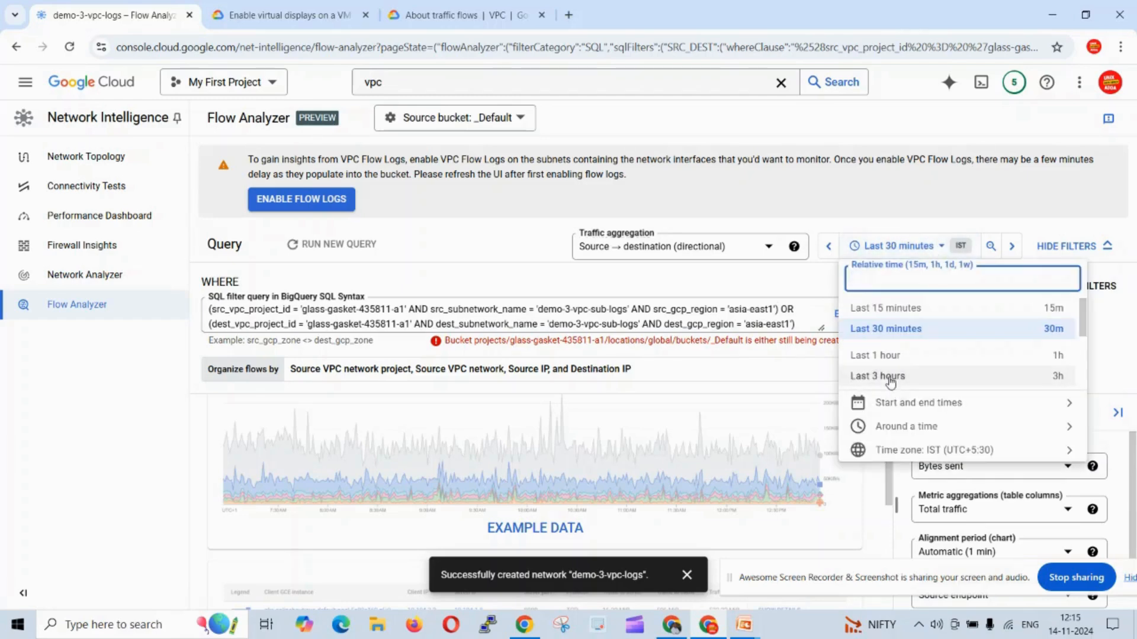
pyautogui.click(886, 379)
pyautogui.click(928, 254)
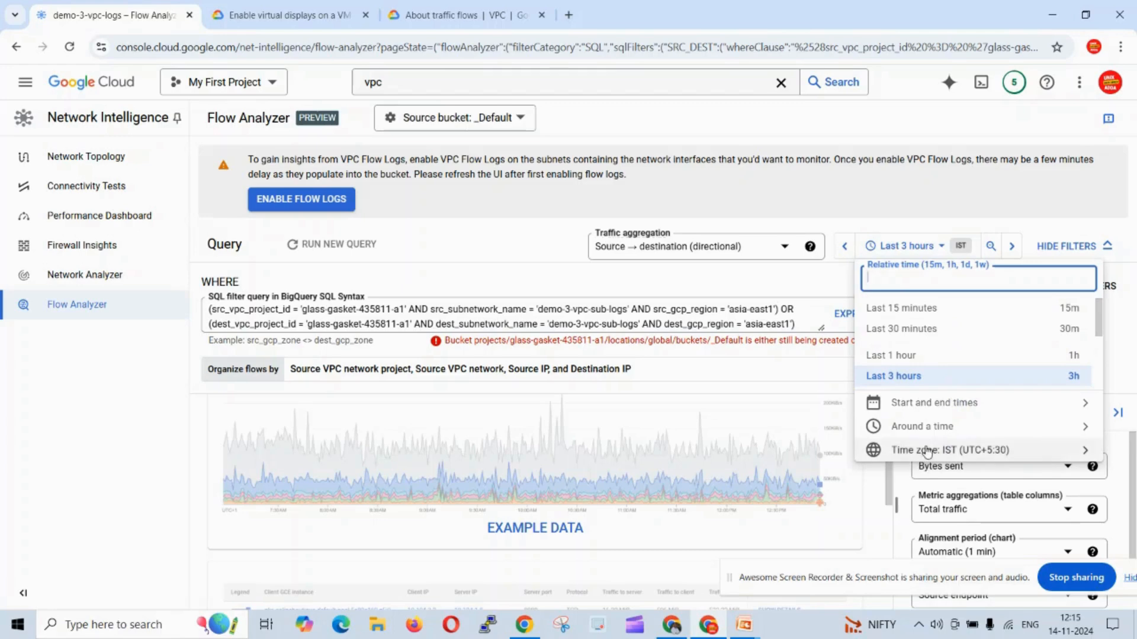
pyautogui.click(937, 261)
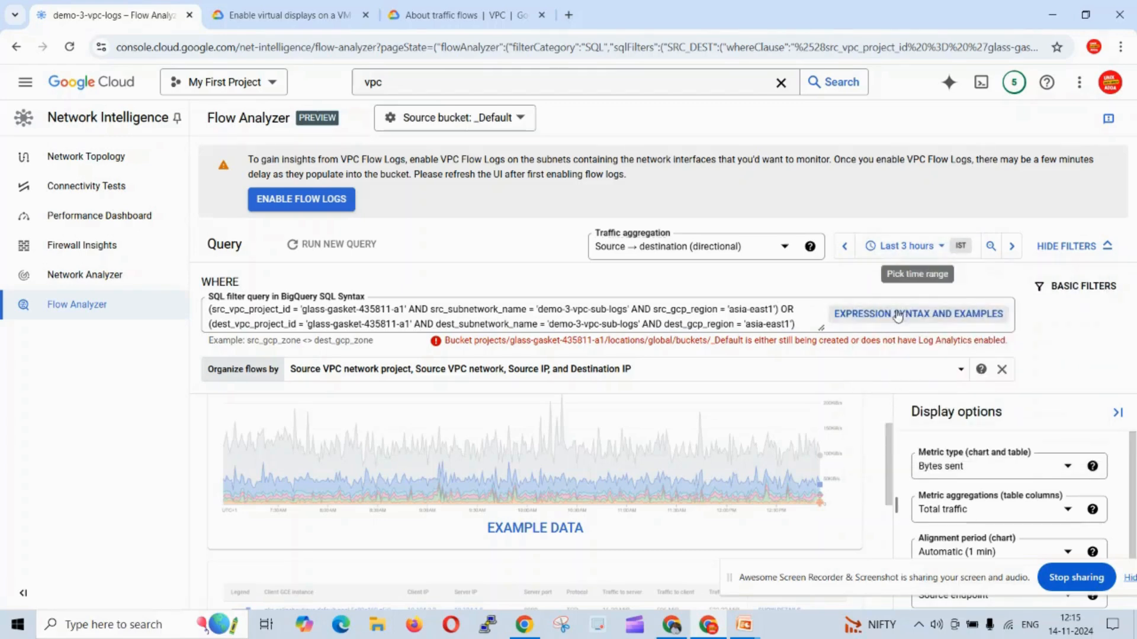
pyautogui.click(936, 261)
pyautogui.click(882, 308)
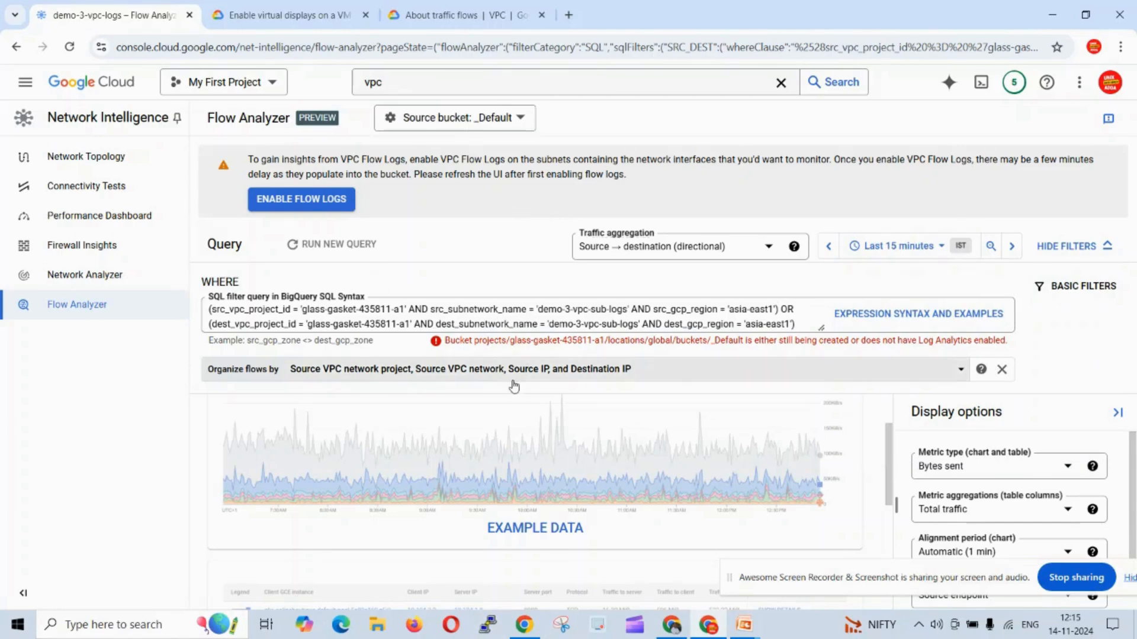
pyautogui.scroll(-3, 536, 551)
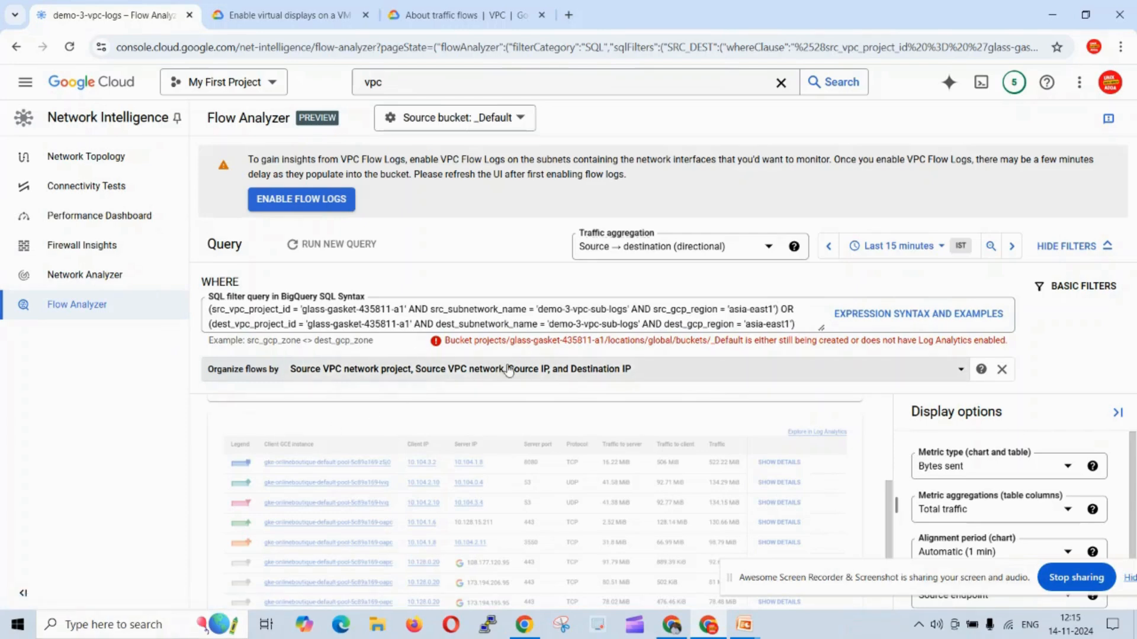
pyautogui.hotkey('alt', 'Tab')
pyautogui.hotkey('alt', 'Tab')
pyautogui.hotkey('alt', 'Tab')
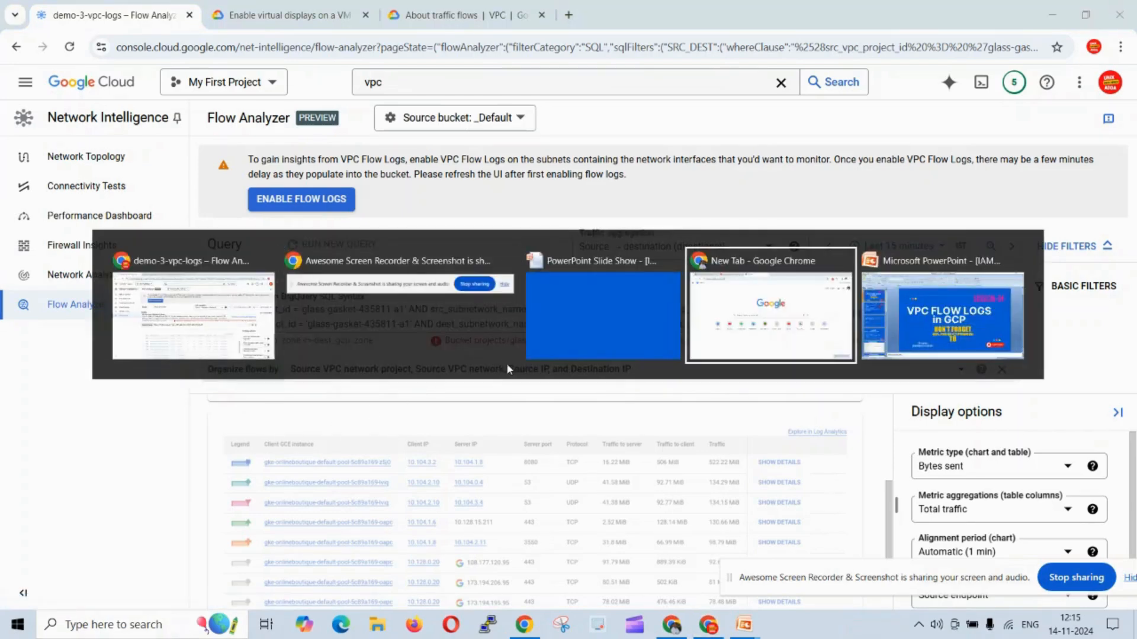
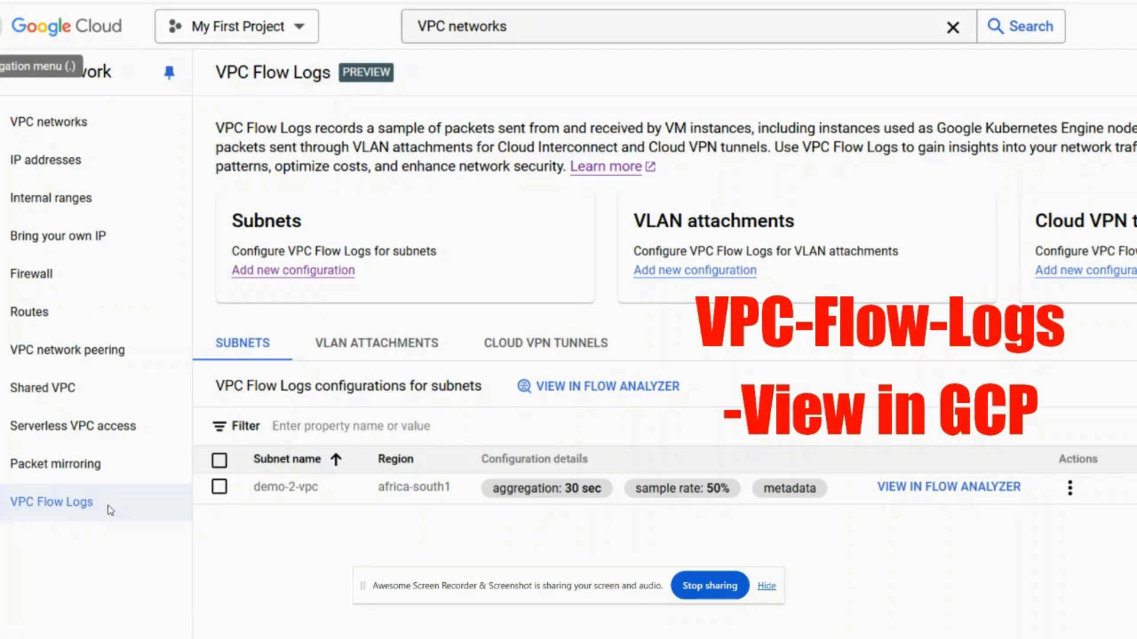
# Advance past the VPC Flow Logs slide, switch to the Google Cloud console in Chrome, and reload its welcome page.
pyautogui.click(108, 506)
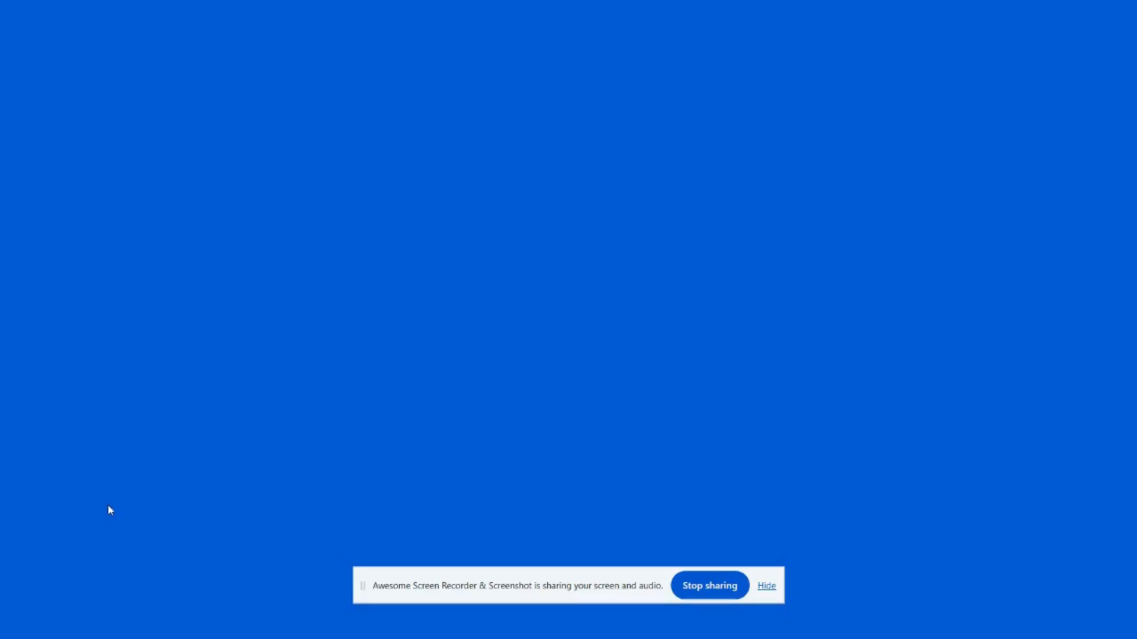
pyautogui.hotkey('alt', 'Tab')
pyautogui.hotkey('alt', 'Tab')
pyautogui.hotkey('alt', 'Tab')
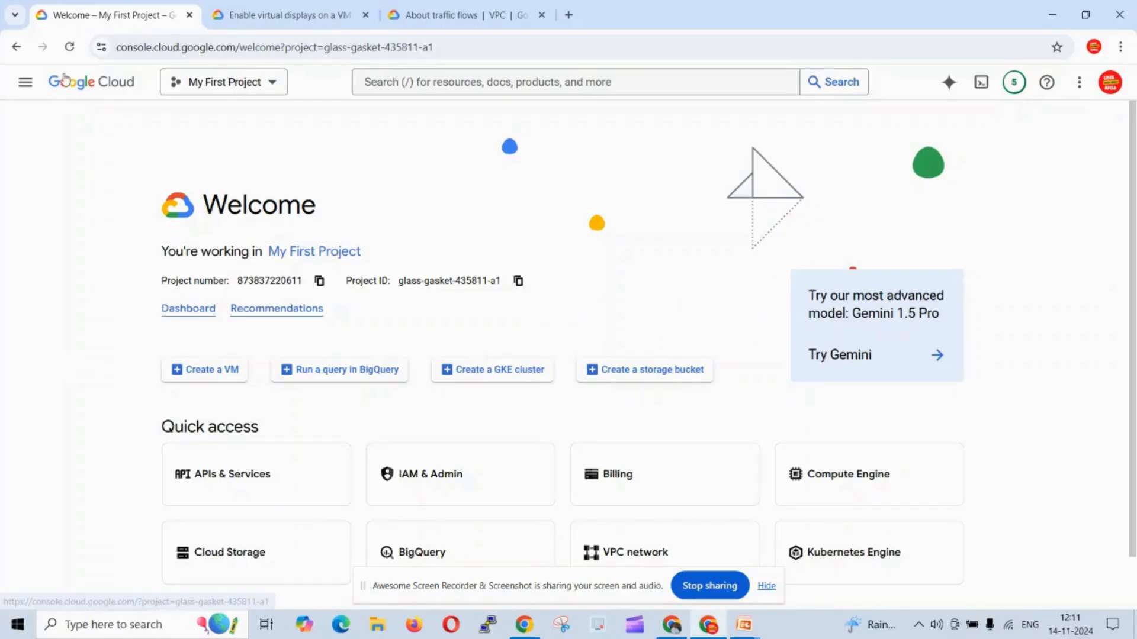
pyautogui.click(69, 47)
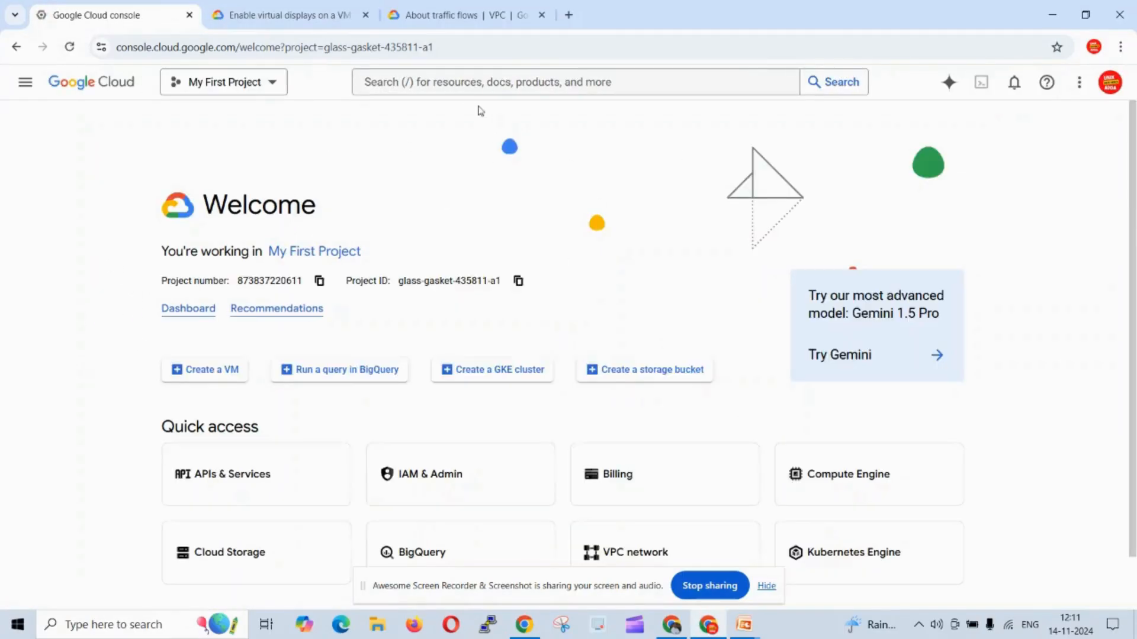
# Search the console for vpc, go to VPC networks, and view the existing VPC Flow Logs subnet configurations.
pyautogui.click(451, 82)
pyautogui.write('vpc')
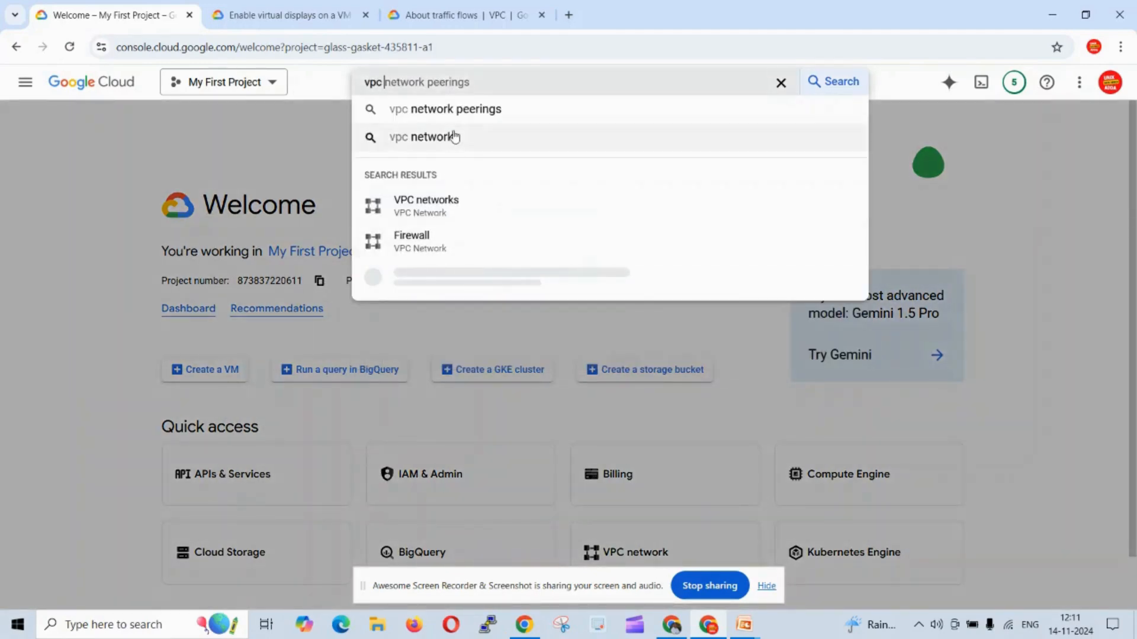
pyautogui.click(451, 200)
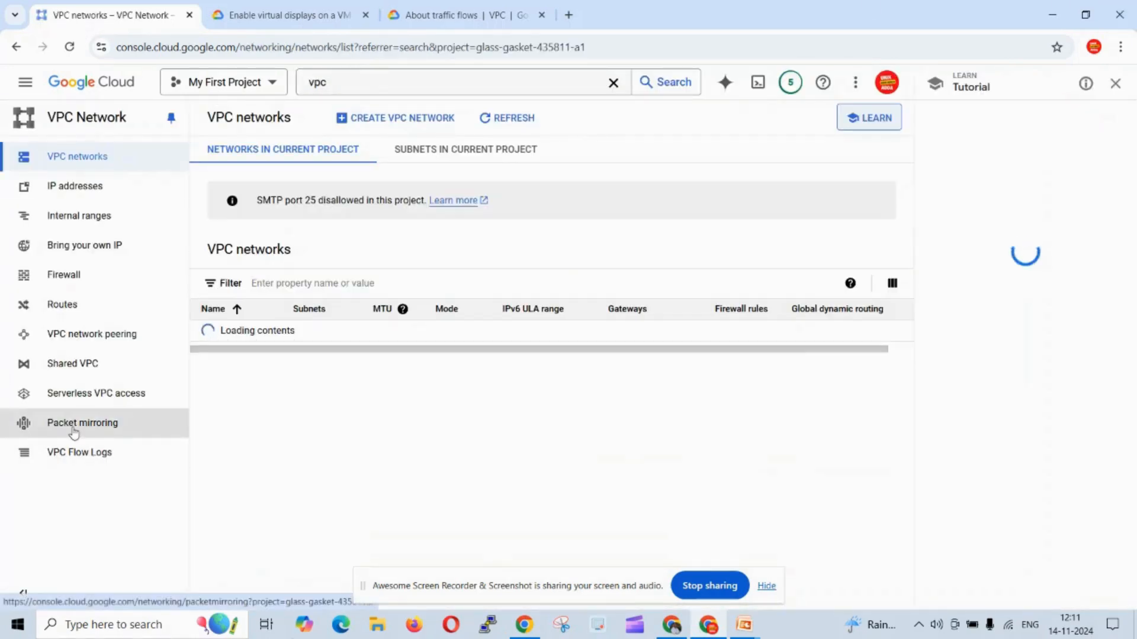
pyautogui.click(95, 456)
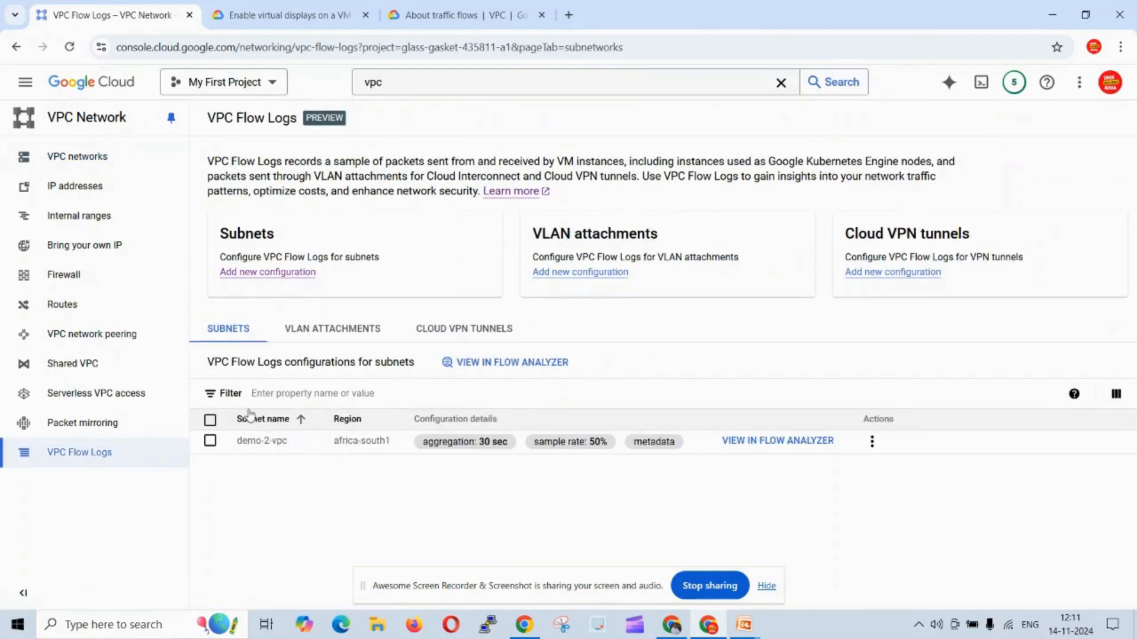
# Start a new VPC network named demo-3-vpc-logs and keep its maximum transmission unit at 1460.
pyautogui.click(100, 170)
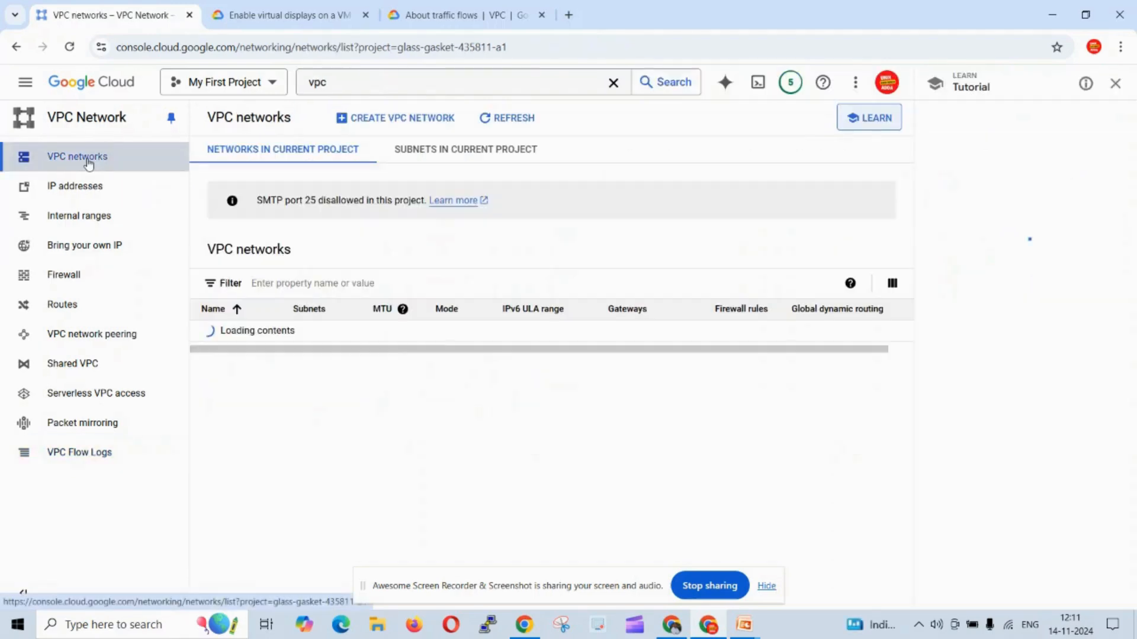
pyautogui.click(412, 123)
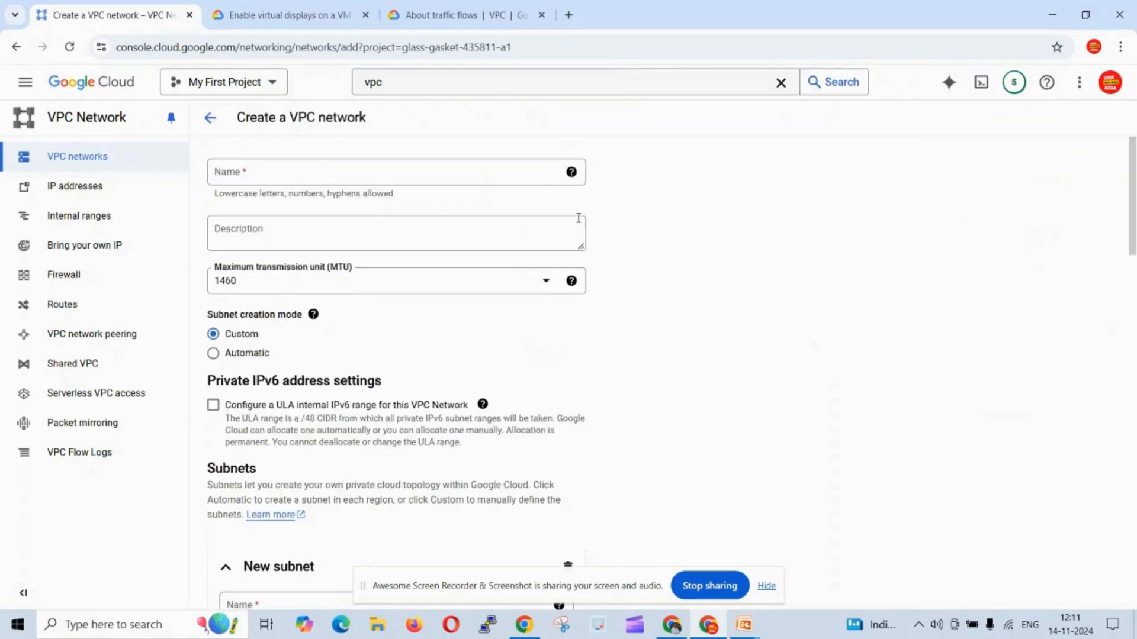
pyautogui.click(480, 173)
pyautogui.click(348, 285)
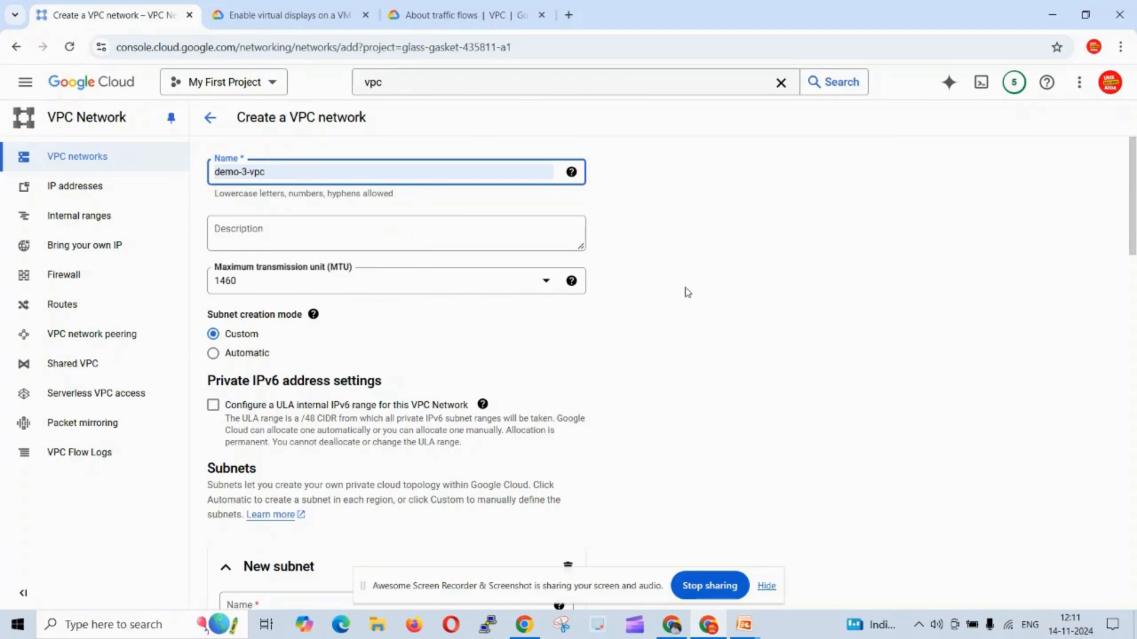
pyautogui.write('-')
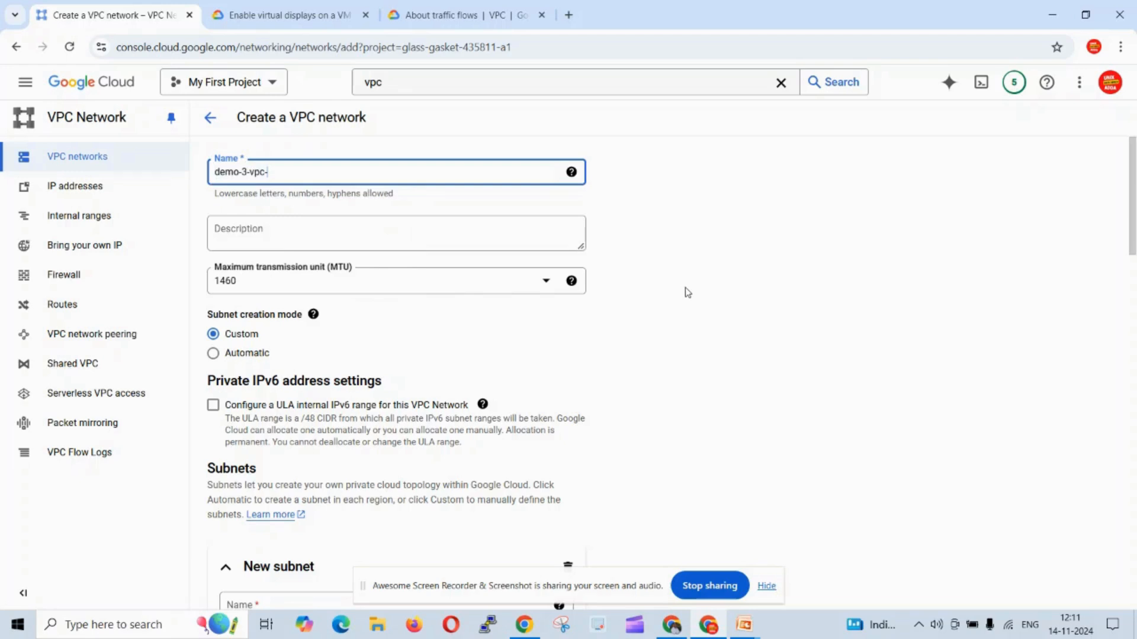
pyautogui.write('vpc-logs')
pyautogui.click(688, 300)
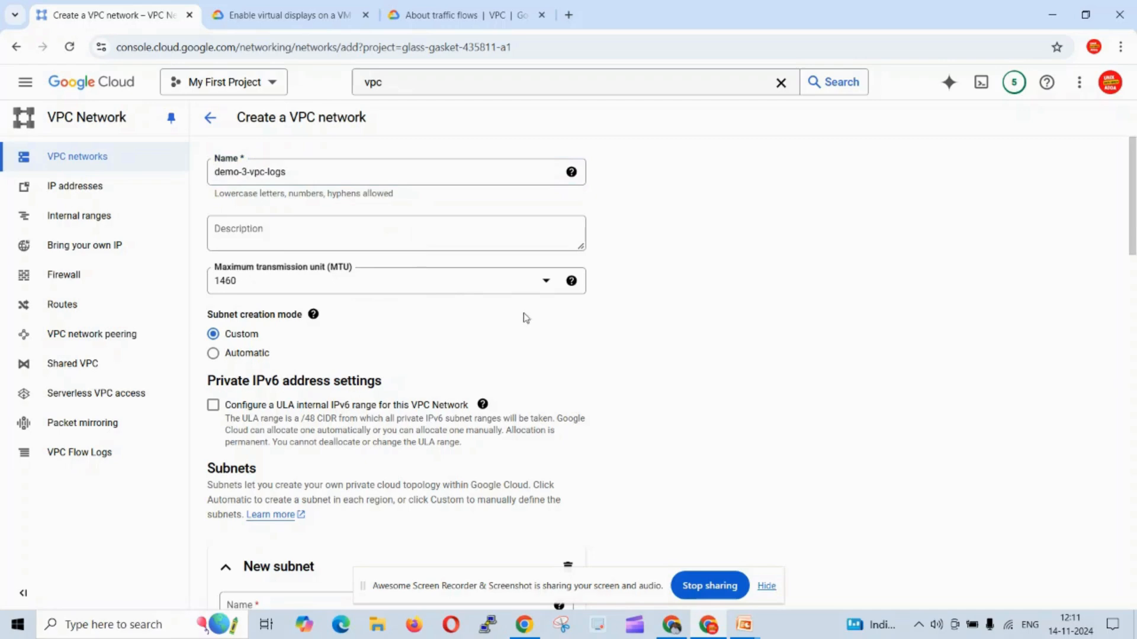
pyautogui.click(528, 288)
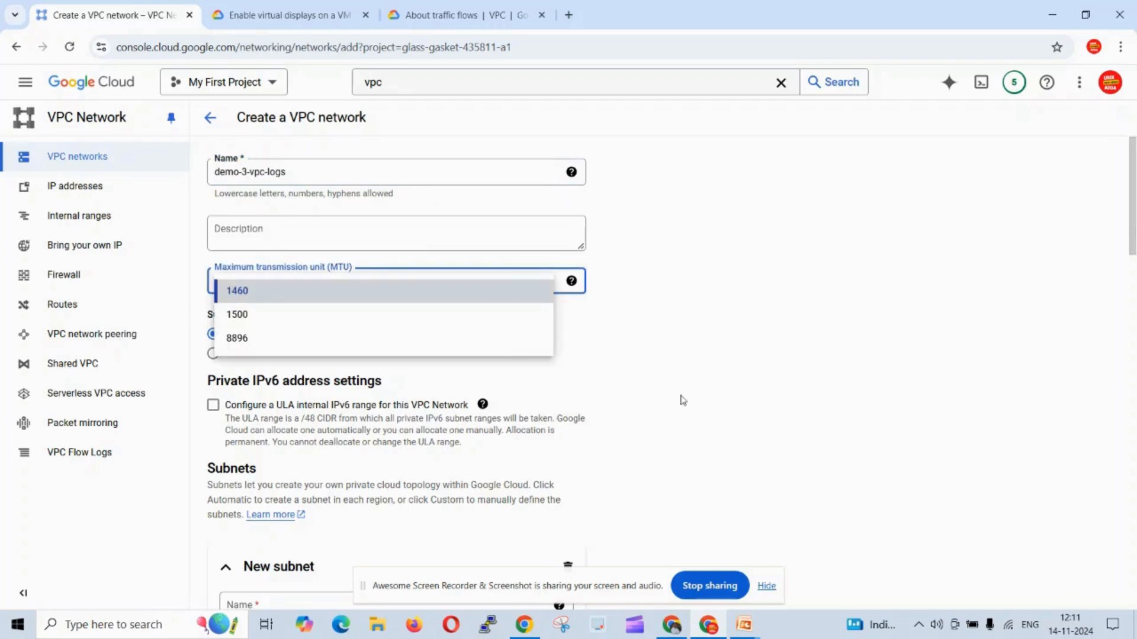
pyautogui.click(722, 386)
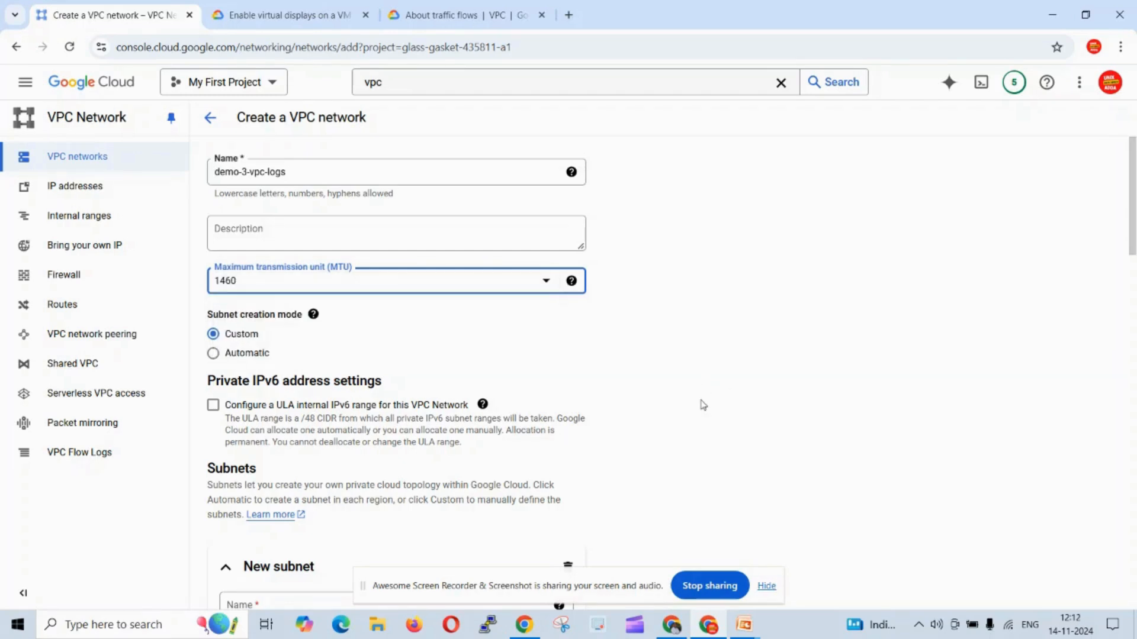
# Name the new subnet of the VPC network demo-3-vpc-sub-logs.
pyautogui.scroll(-2, 703, 405)
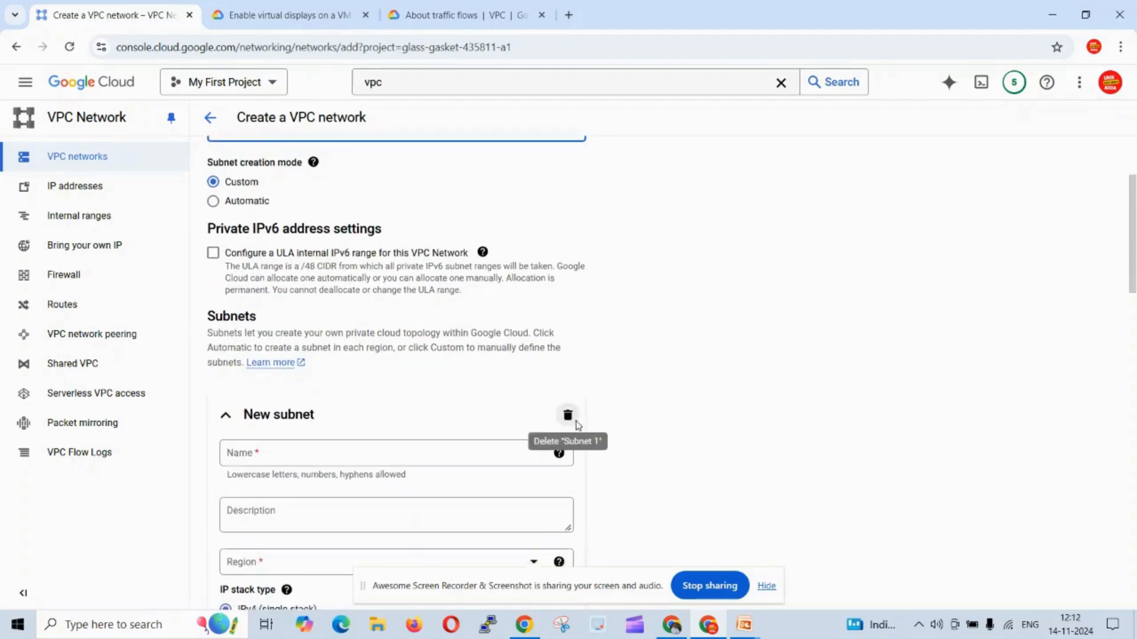
pyautogui.scroll(-1, 509, 421)
pyautogui.scroll(-1, 546, 432)
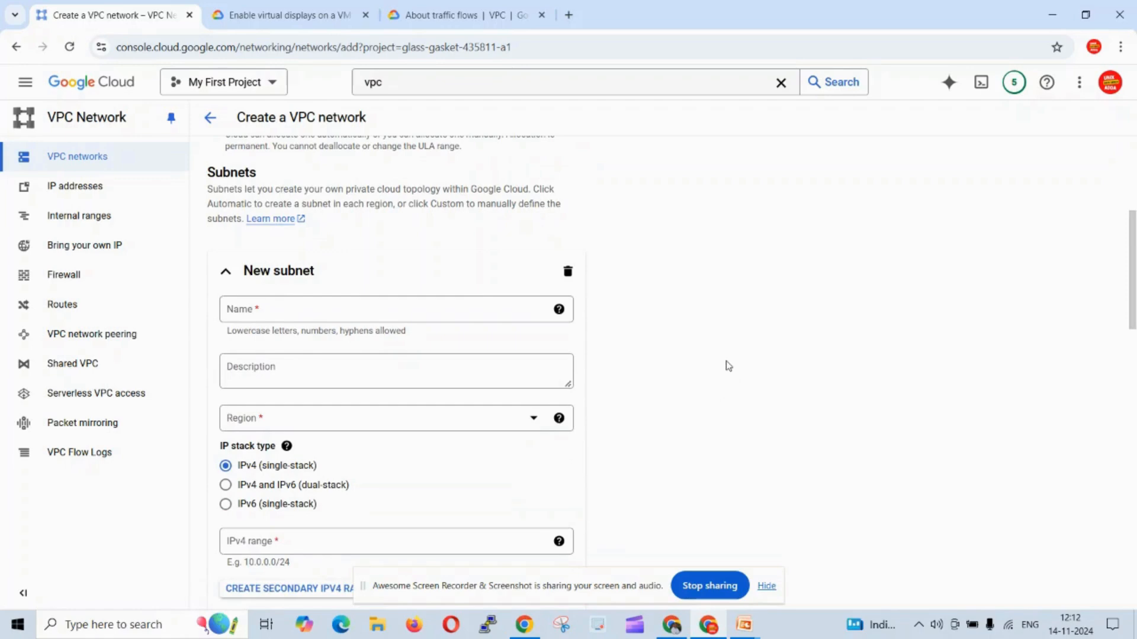
pyautogui.click(490, 309)
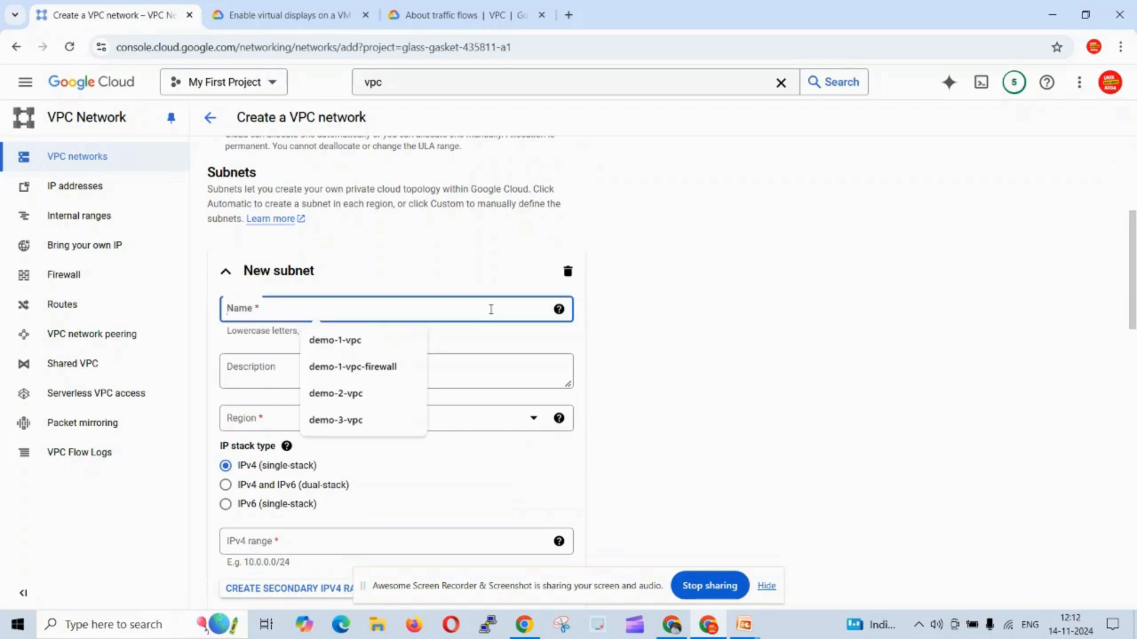
pyautogui.click(332, 421)
pyautogui.write('-logs')
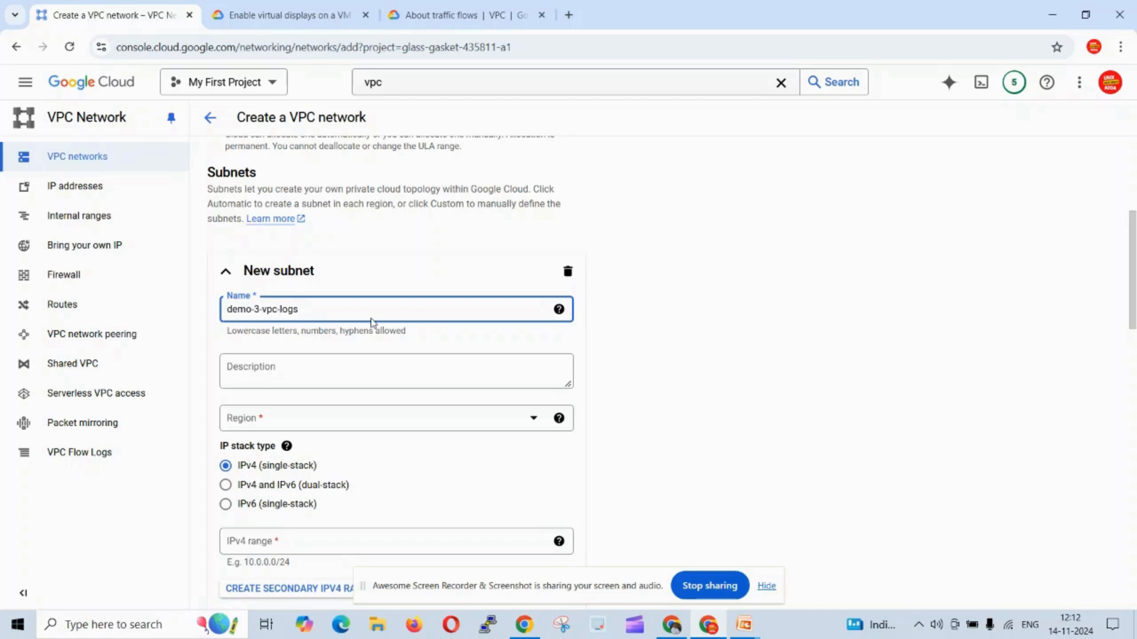
pyautogui.write('ub-')
# Set the subnet's region to asia-east1 and its IPv4 range to 10.0.0.0/24.
pyautogui.scroll(-1, 685, 358)
pyautogui.click(471, 351)
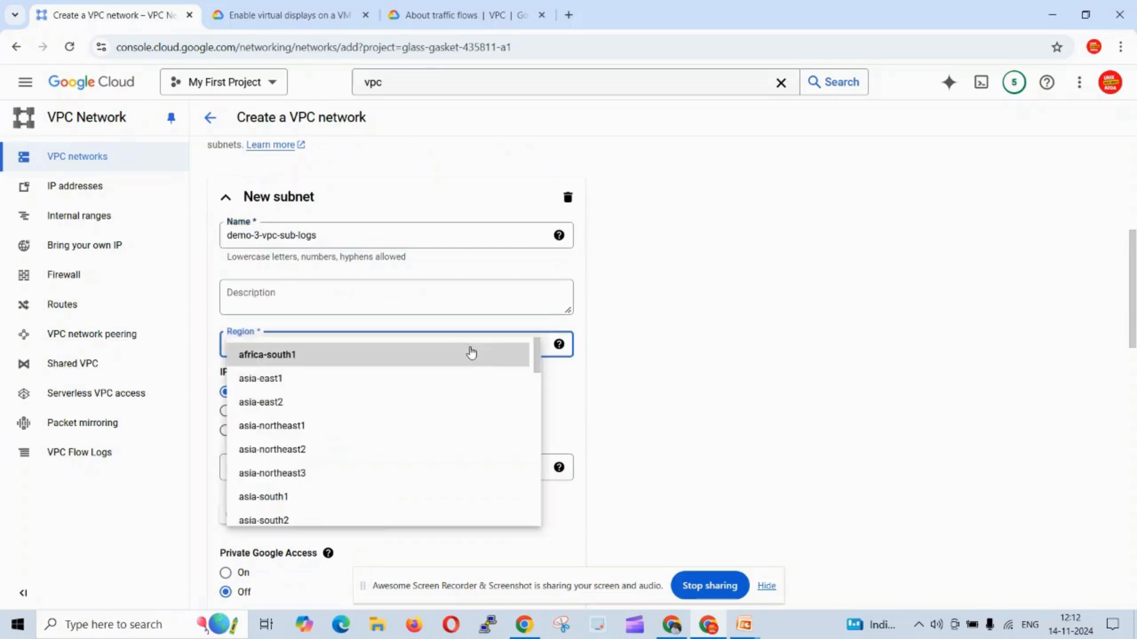
pyautogui.click(330, 382)
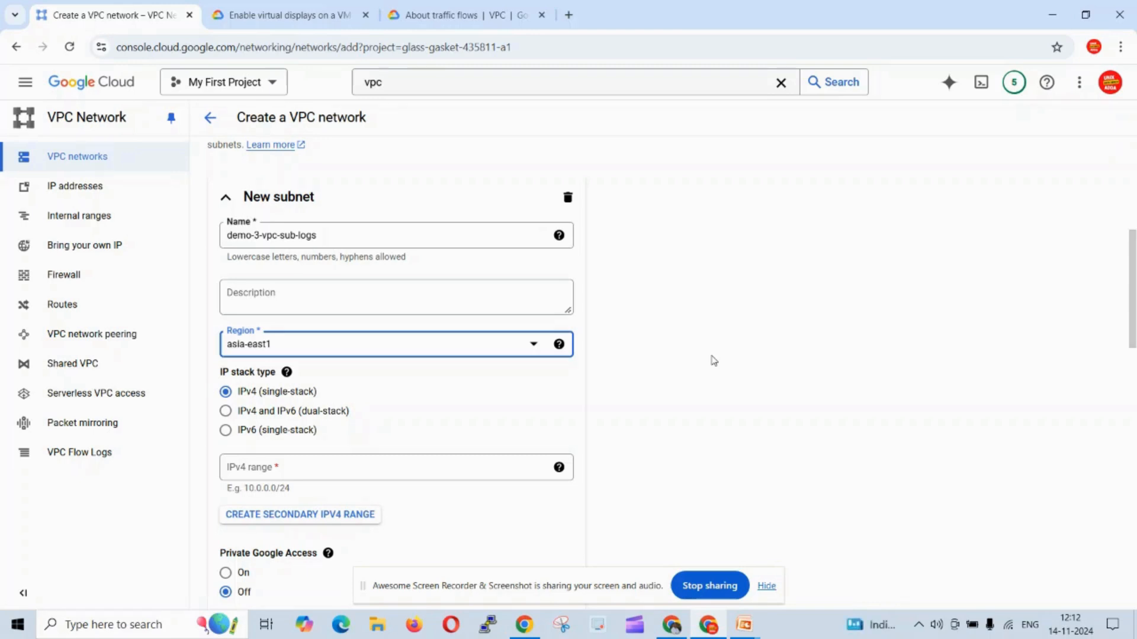
pyautogui.scroll(-2, 471, 333)
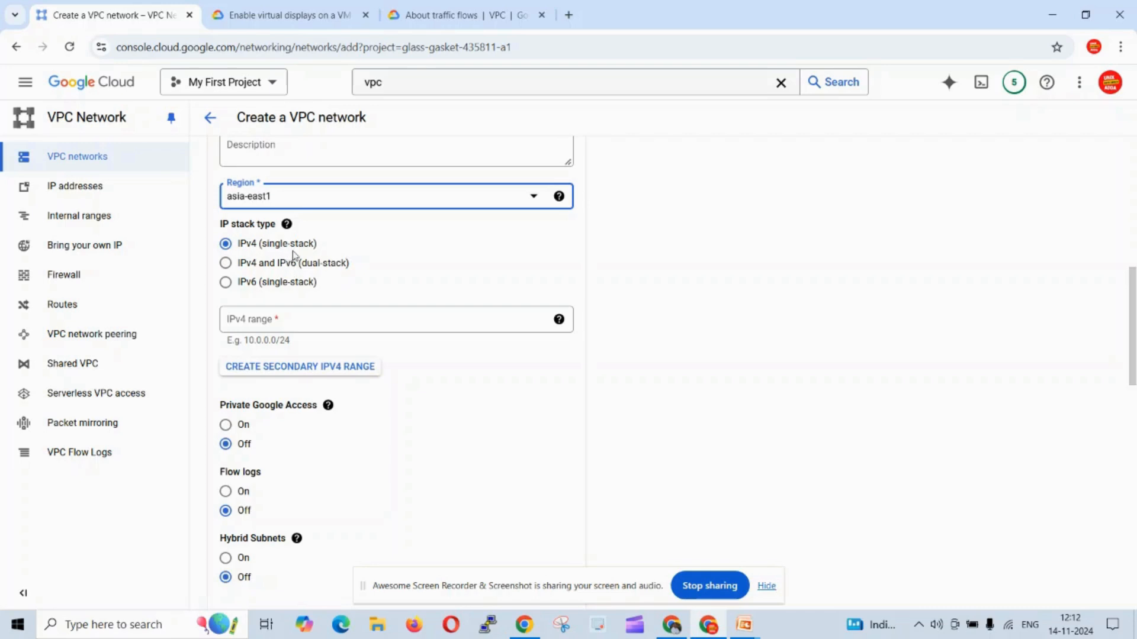
pyautogui.click(440, 321)
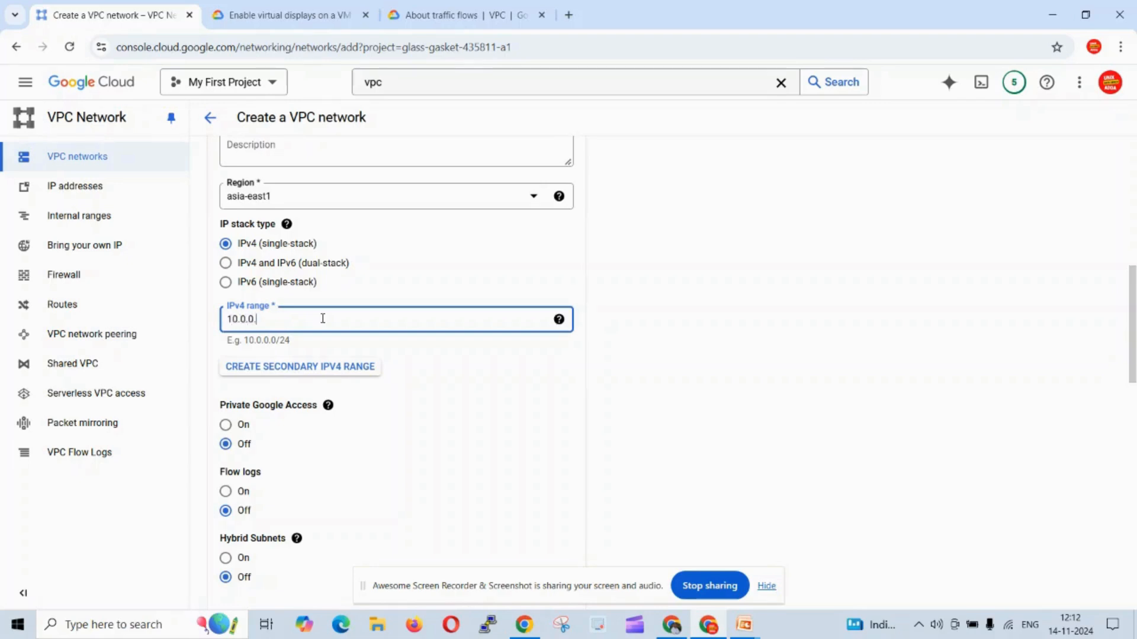
pyautogui.write('10.0.0.0/24')
pyautogui.click(786, 388)
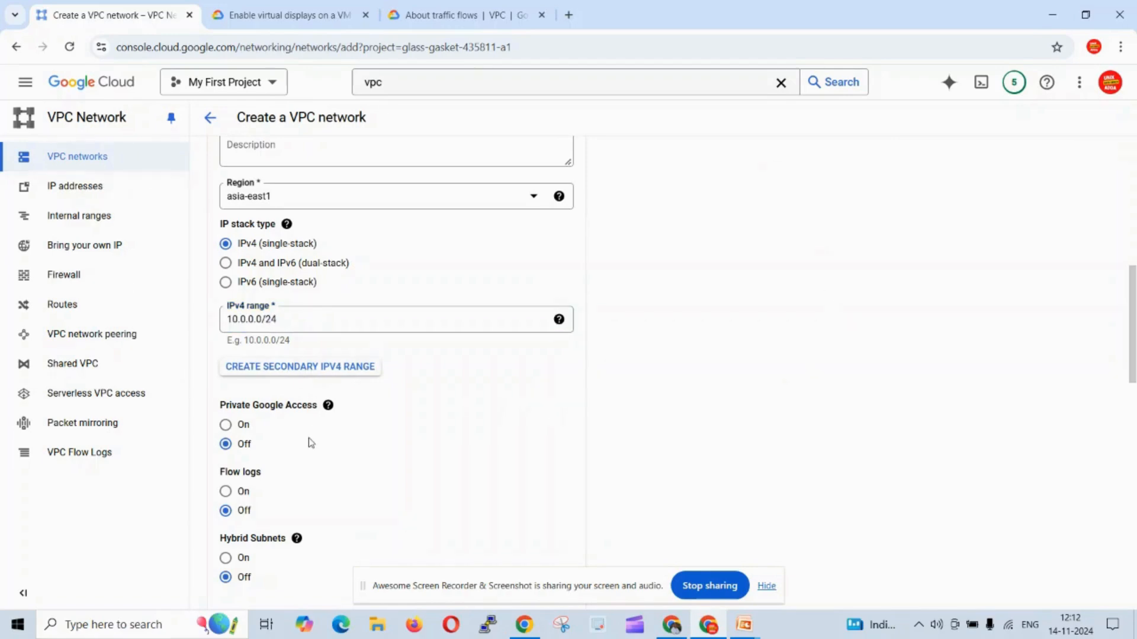
# Turn on flow logs for the demo-3-vpc-sub-logs subnet.
pyautogui.scroll(-1, 311, 441)
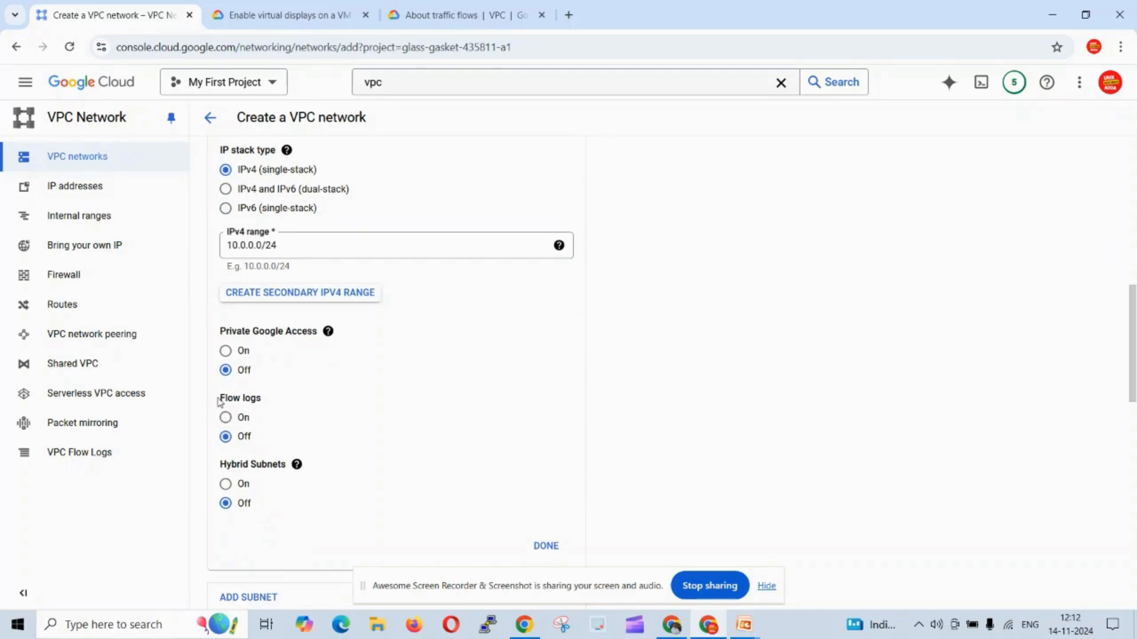
pyautogui.moveTo(218, 398); pyautogui.dragTo(263, 398)
pyautogui.click(312, 414)
pyautogui.click(225, 418)
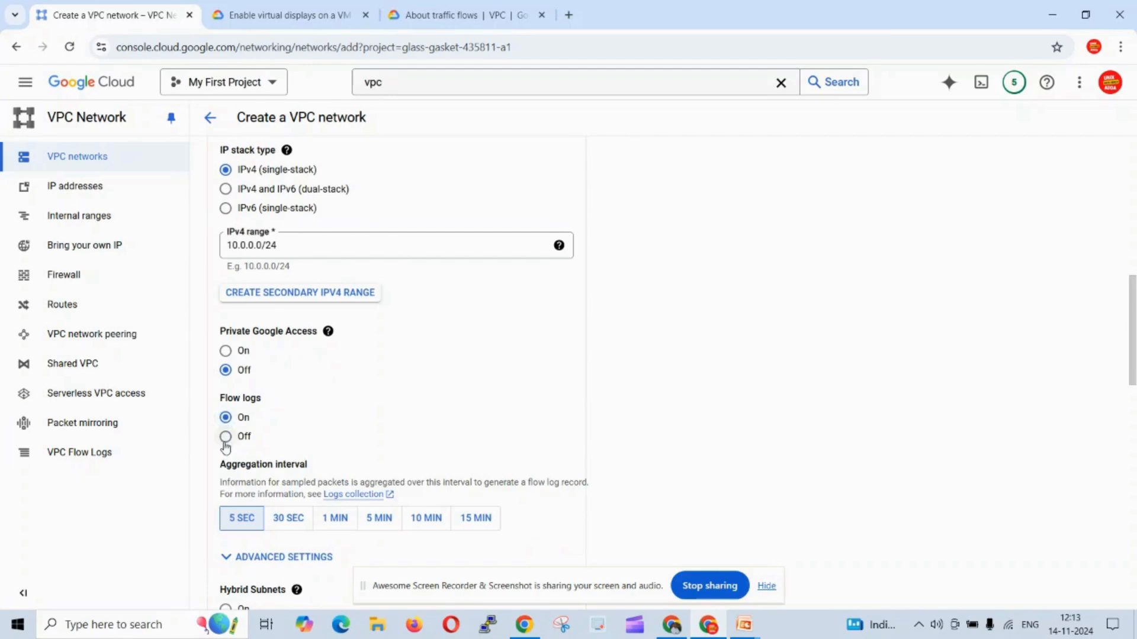
pyautogui.click(225, 436)
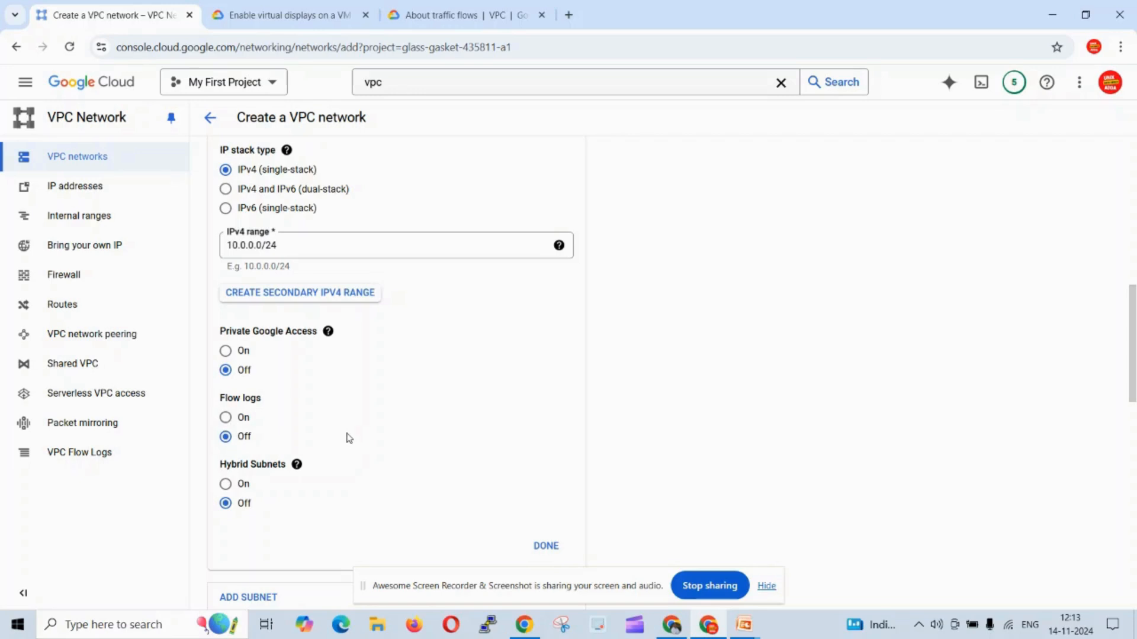
pyautogui.click(225, 418)
# Try longer flow log aggregation intervals up to 15 minutes and look at the advanced flow log settings.
pyautogui.scroll(-2, 490, 394)
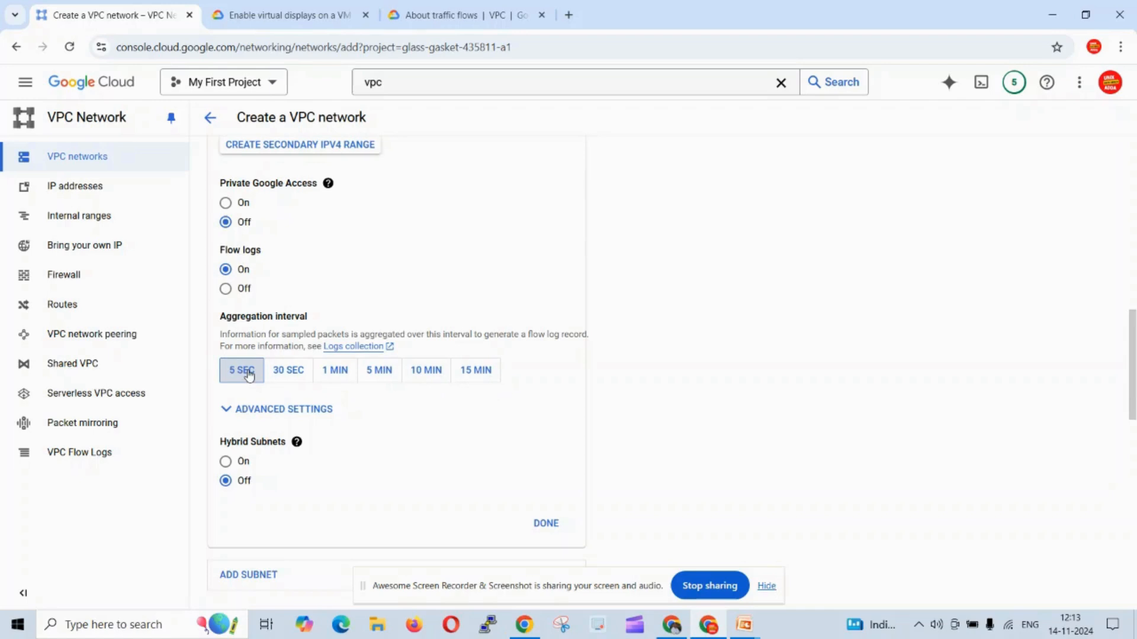
pyautogui.click(280, 374)
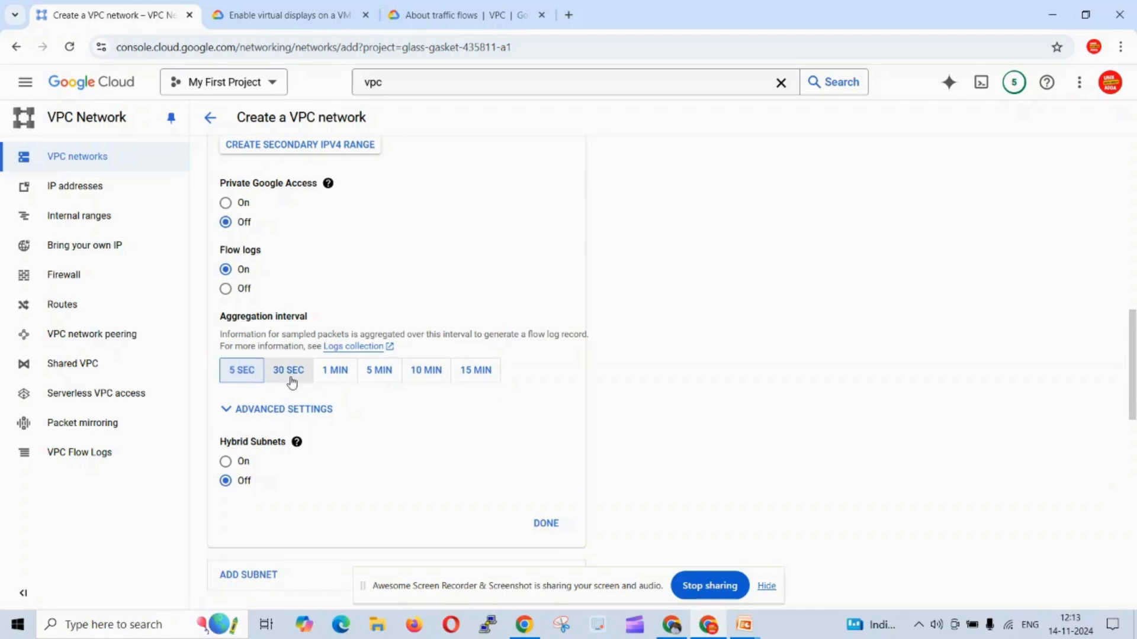
pyautogui.click(327, 378)
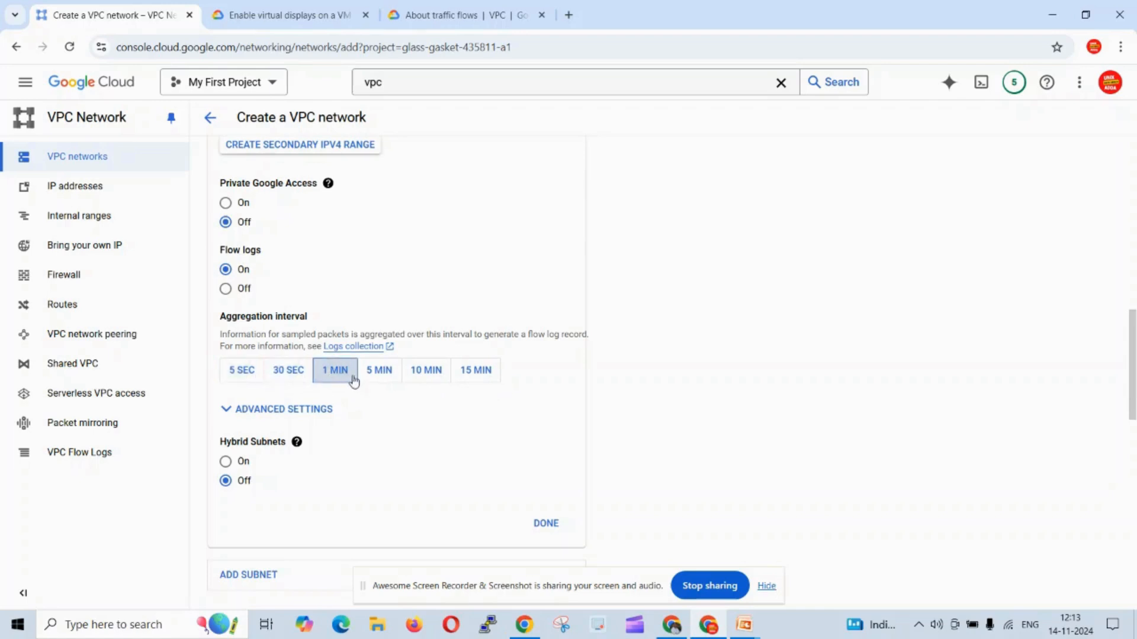
pyautogui.click(366, 374)
pyautogui.click(426, 373)
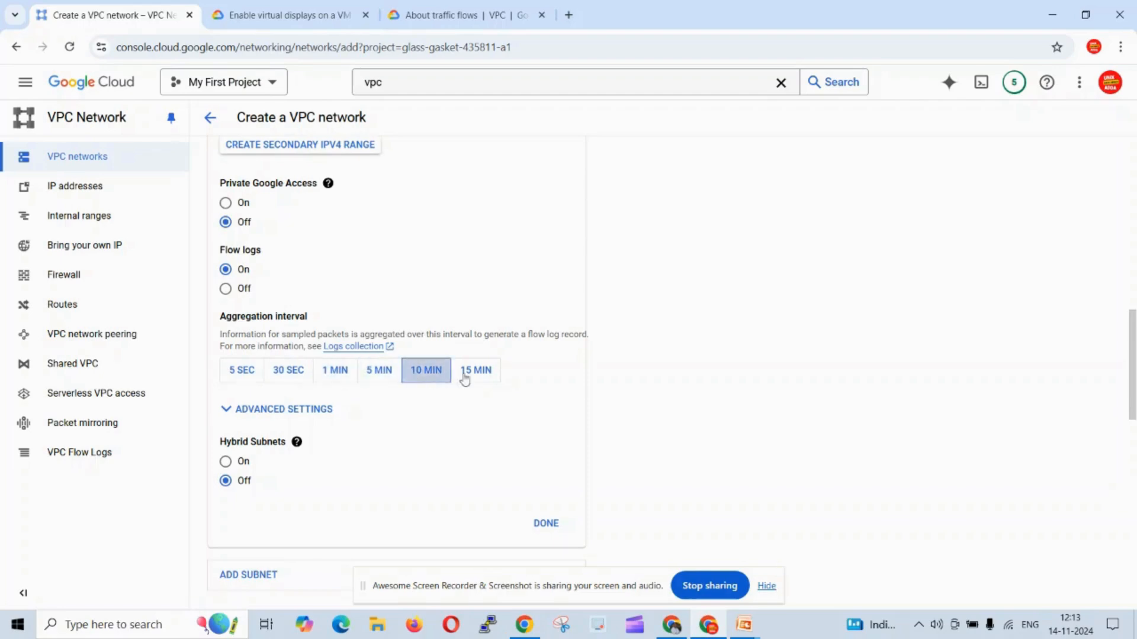
pyautogui.click(478, 374)
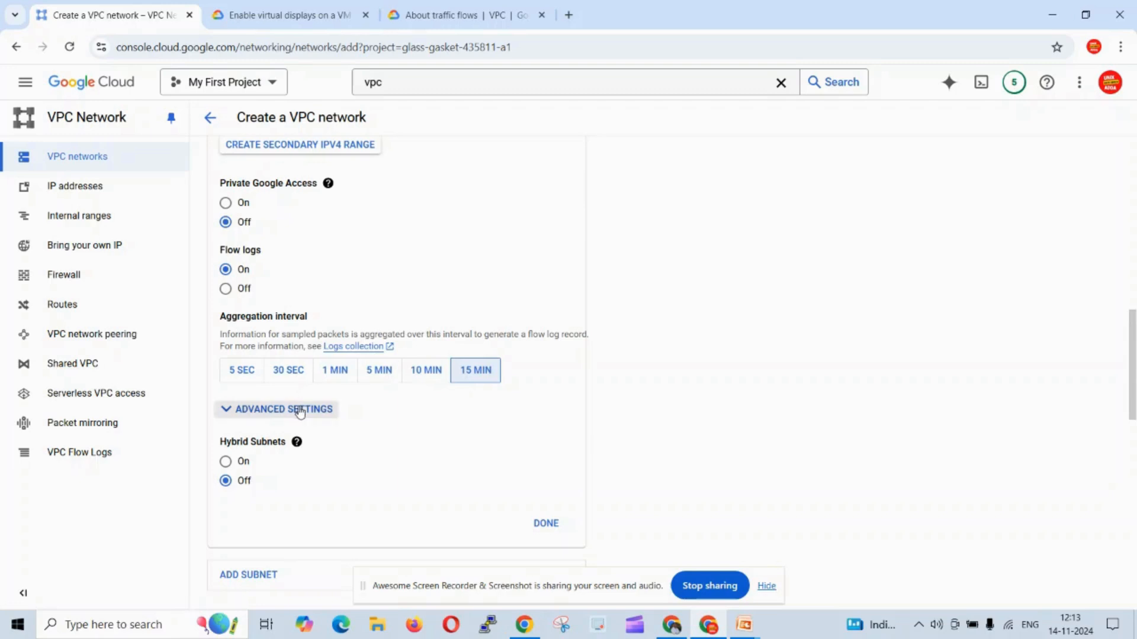
pyautogui.click(301, 411)
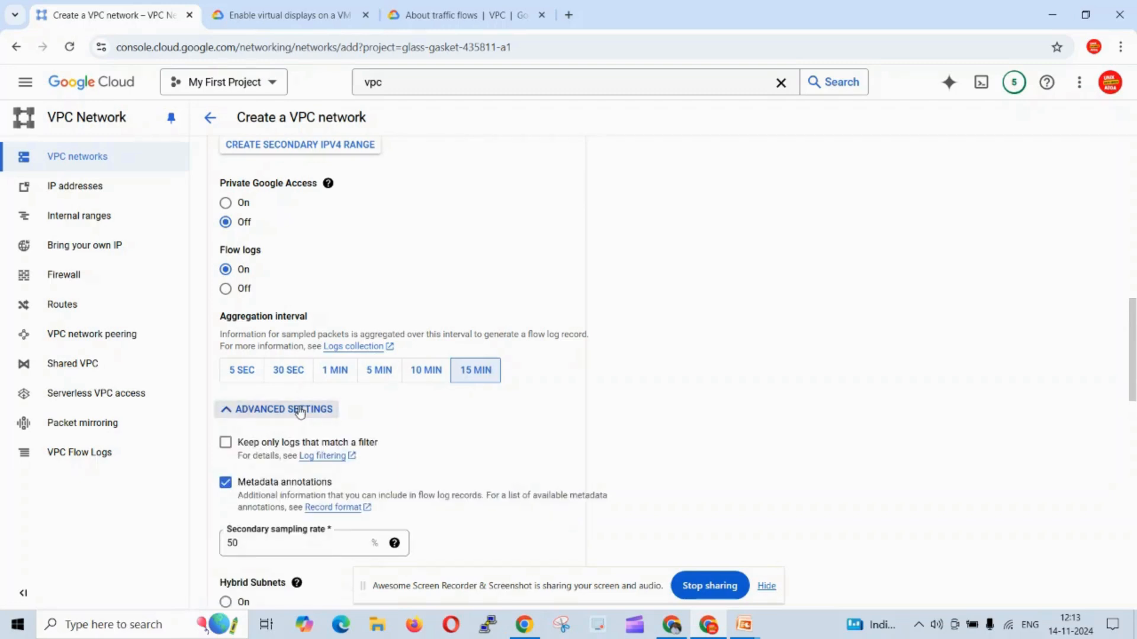
pyautogui.click(301, 411)
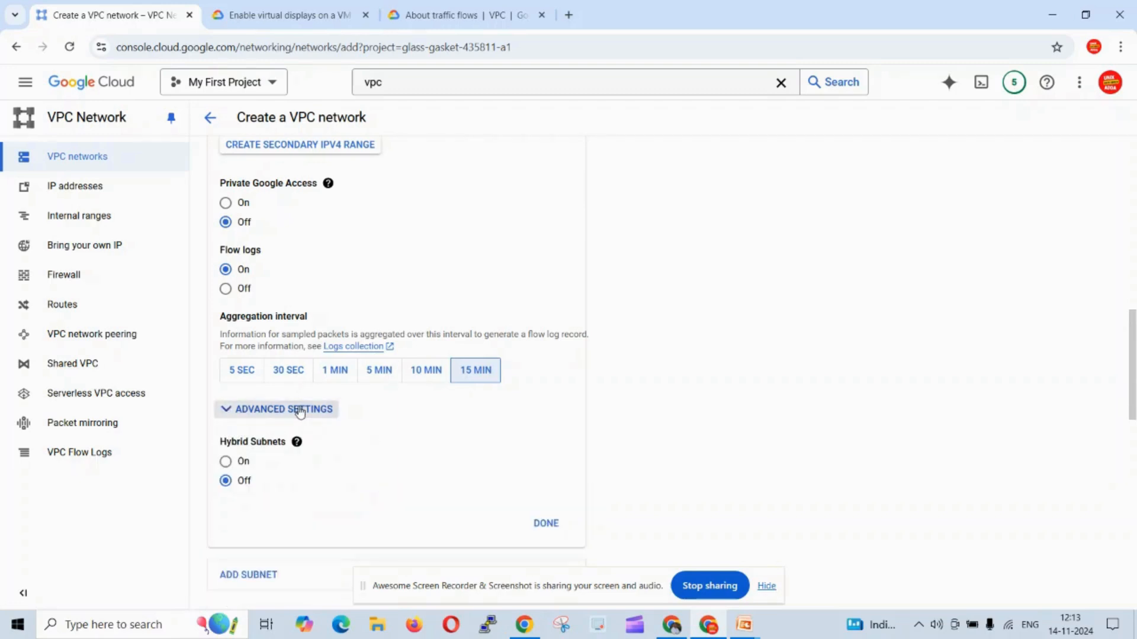
# Set the flow log aggregation interval to 5 seconds and finish the subnet definition.
pyautogui.click(242, 371)
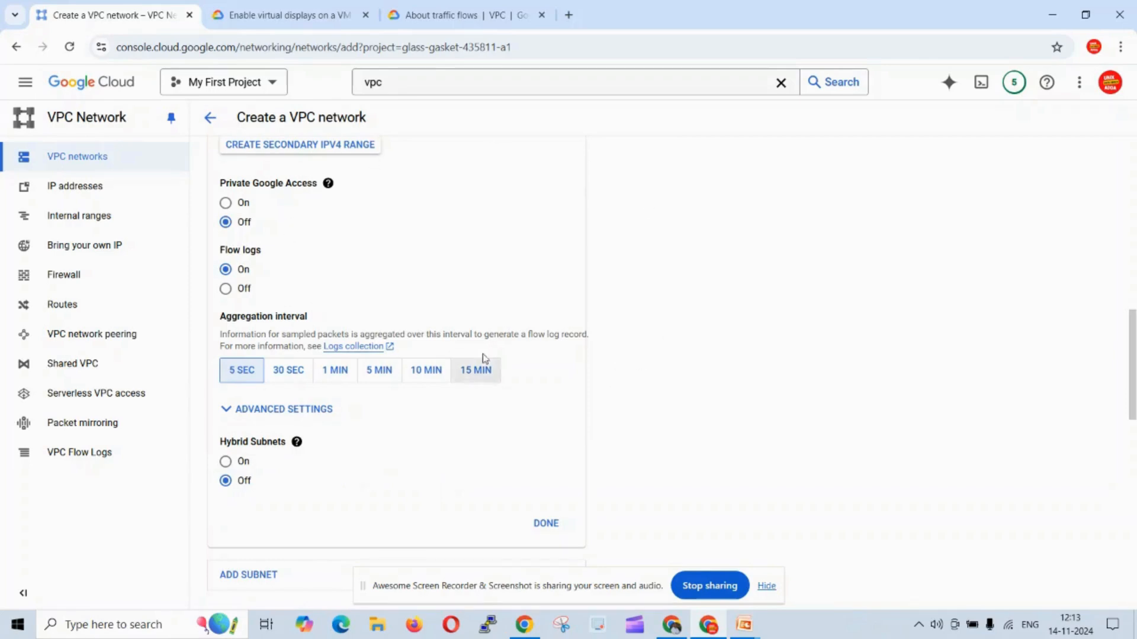
pyautogui.scroll(-3, 435, 439)
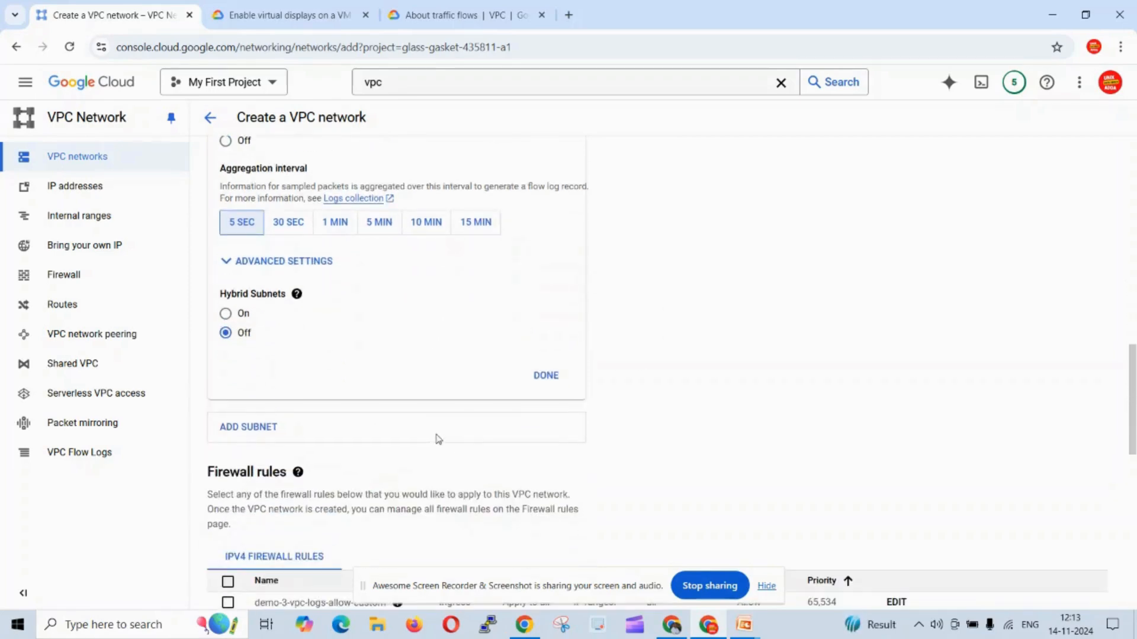
pyautogui.click(535, 382)
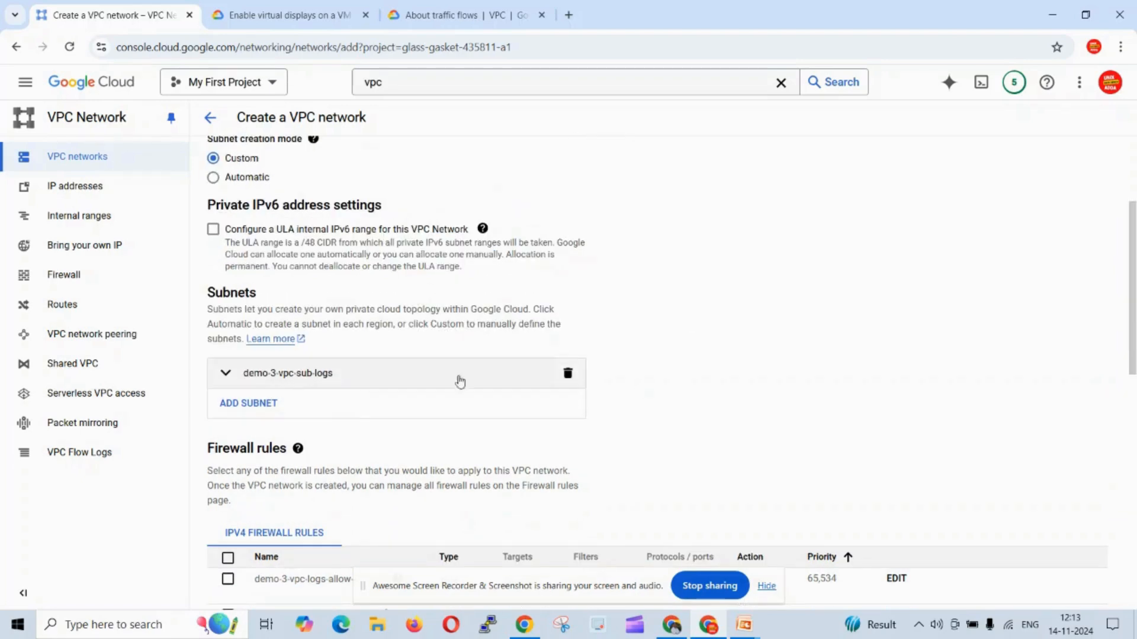
# Apply all selectable IPv4 firewall rules (allow-custom, allow-icmp, allow-rdp, allow-ssh) and create the network with regional routing.
pyautogui.scroll(-3, 599, 426)
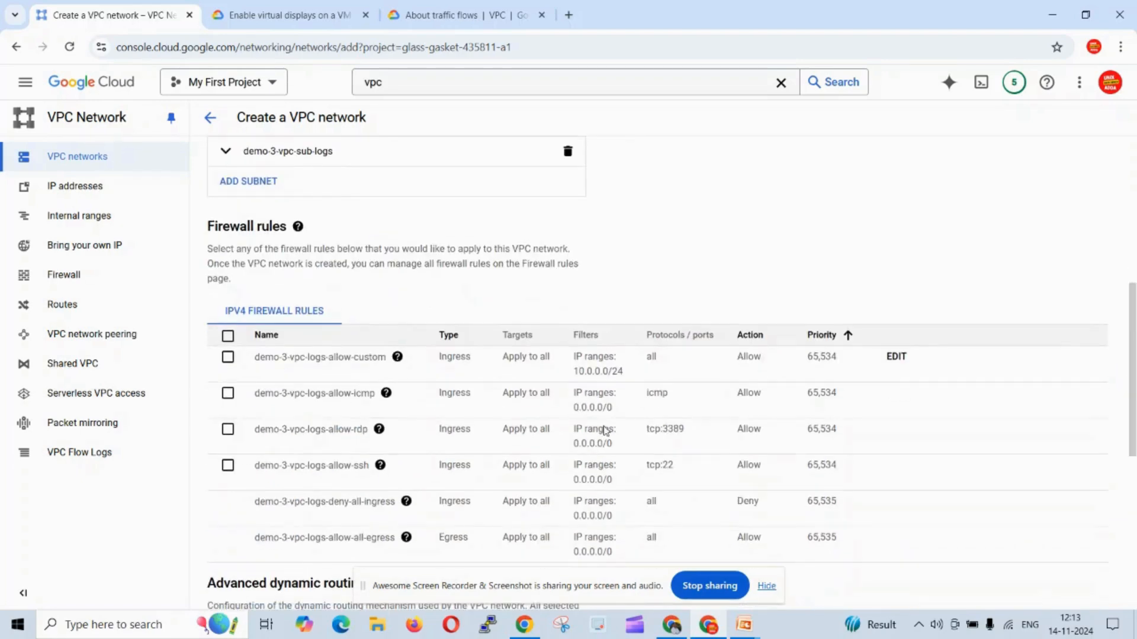
pyautogui.click(228, 336)
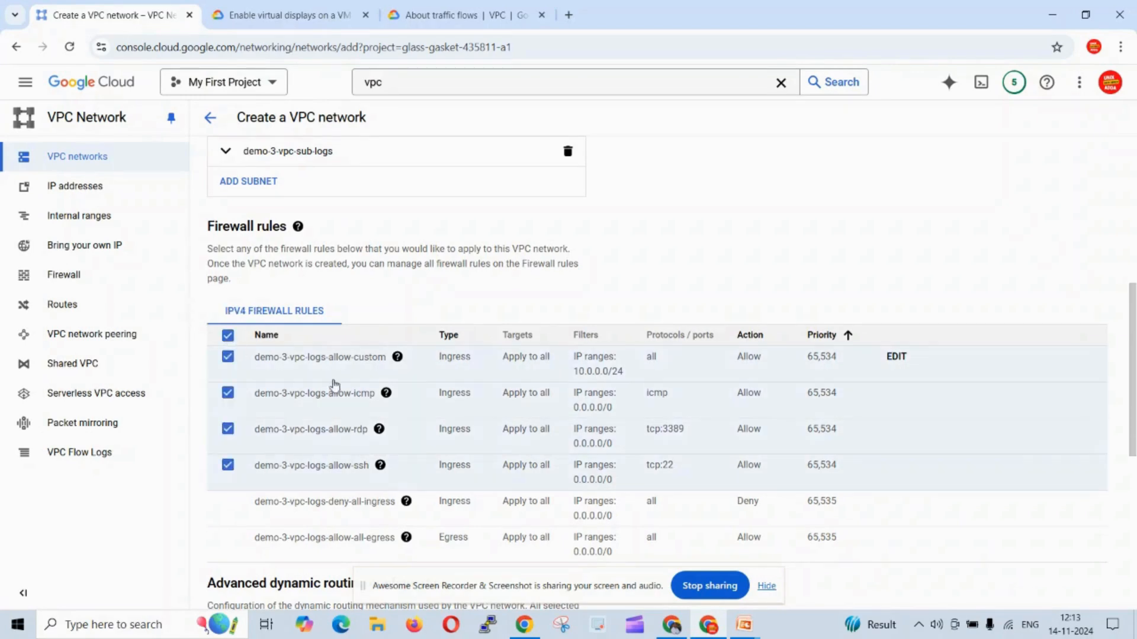
pyautogui.scroll(-5, 470, 389)
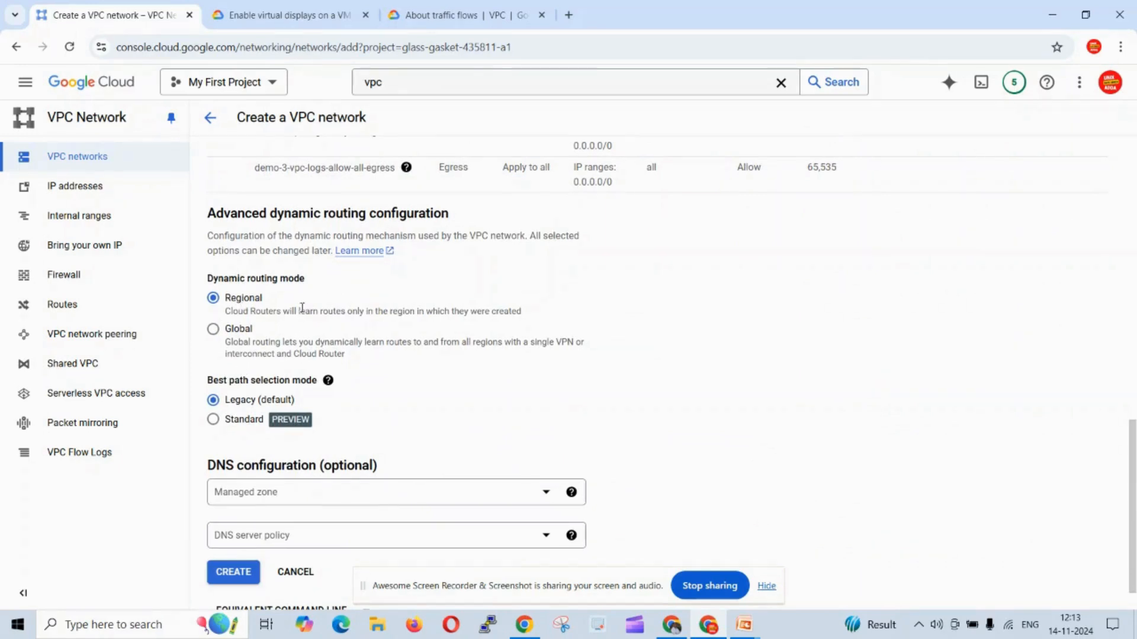
pyautogui.scroll(-1, 278, 378)
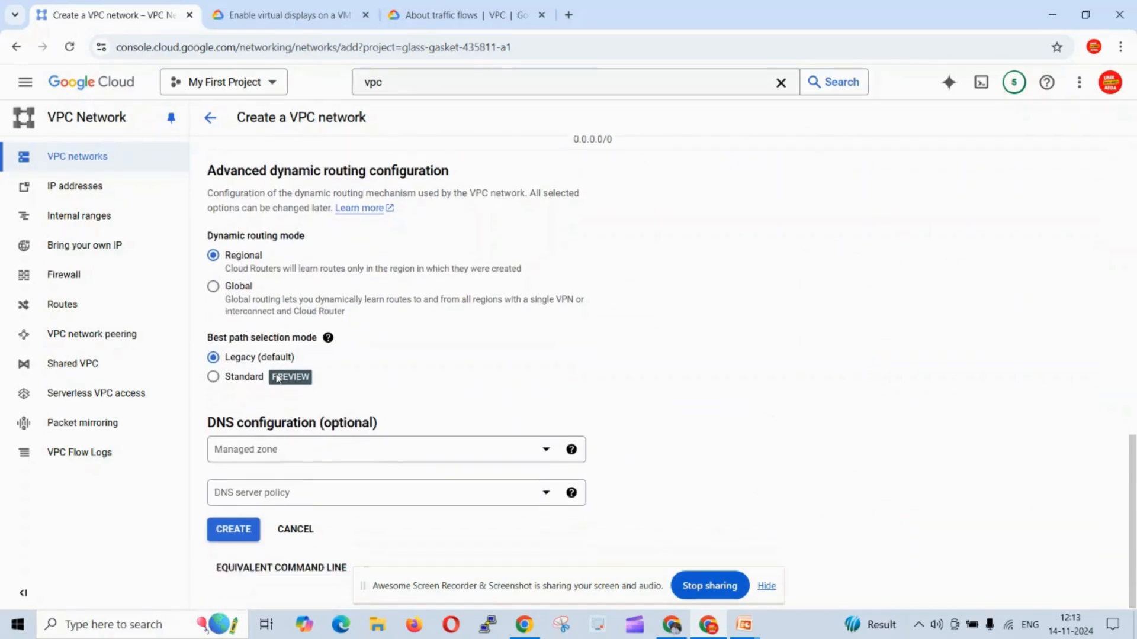
pyautogui.click(247, 528)
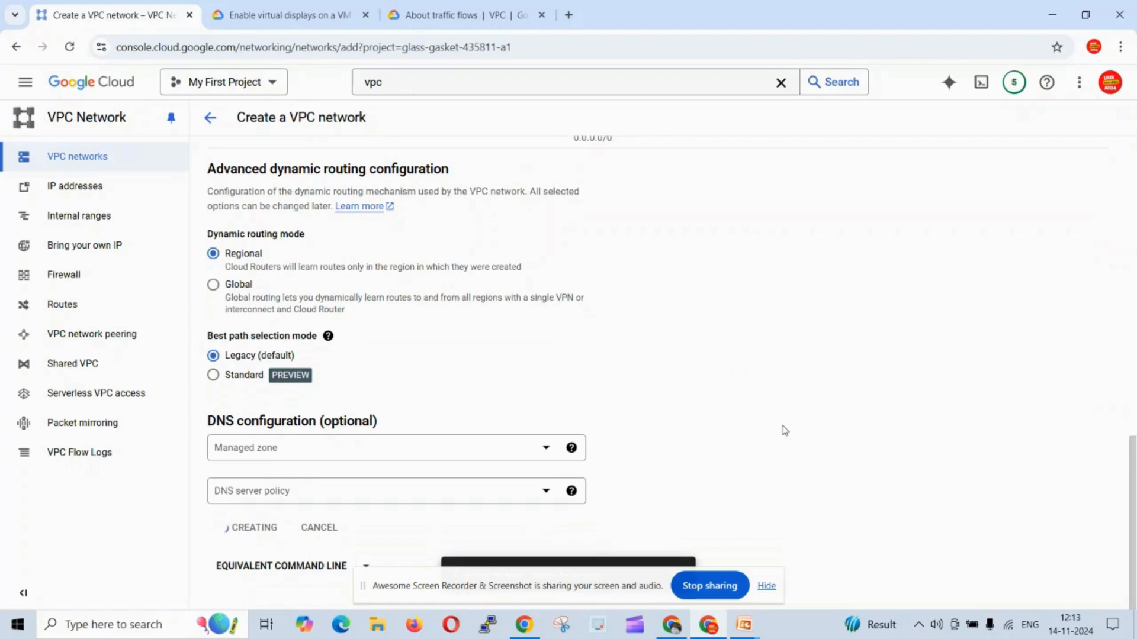
pyautogui.moveTo(534, 587); pyautogui.dragTo(902, 582)
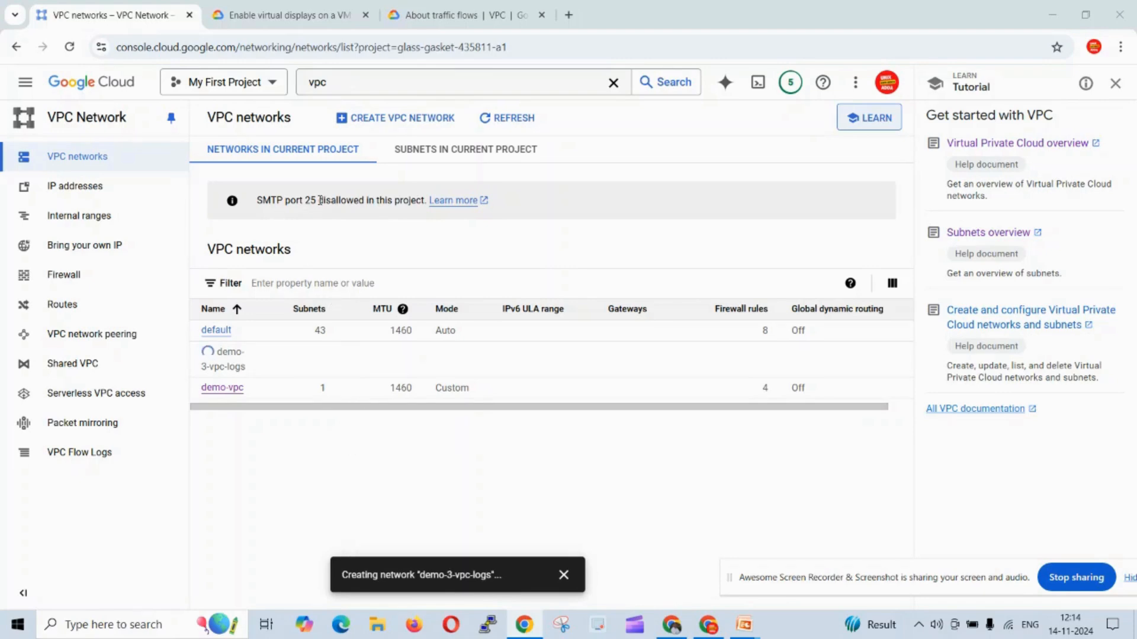
pyautogui.moveTo(321, 200); pyautogui.dragTo(272, 199)
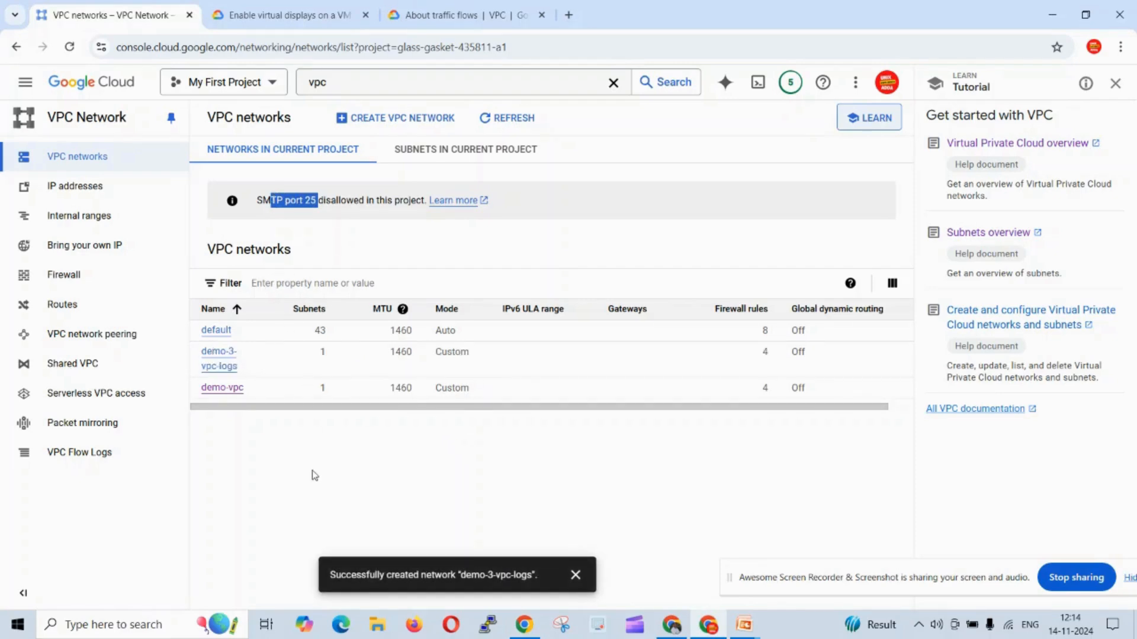
# View the demo-3-vpc-logs network's details, then open the demo-3-vpc-sub-logs flow log configuration in Flow Analyzer.
pyautogui.click(223, 355)
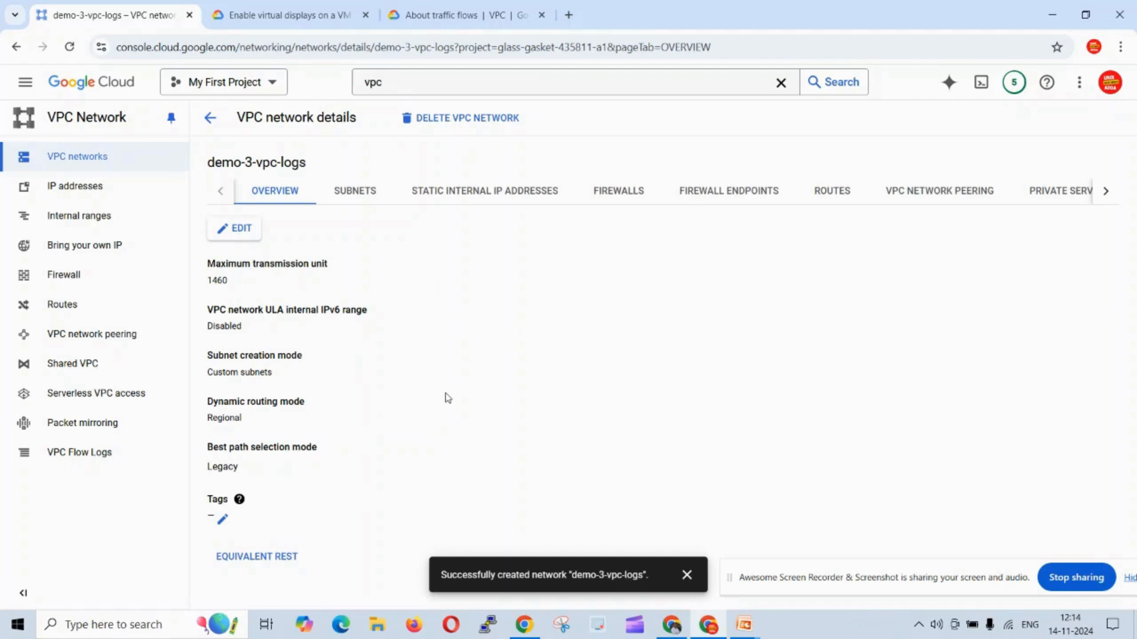
pyautogui.click(93, 460)
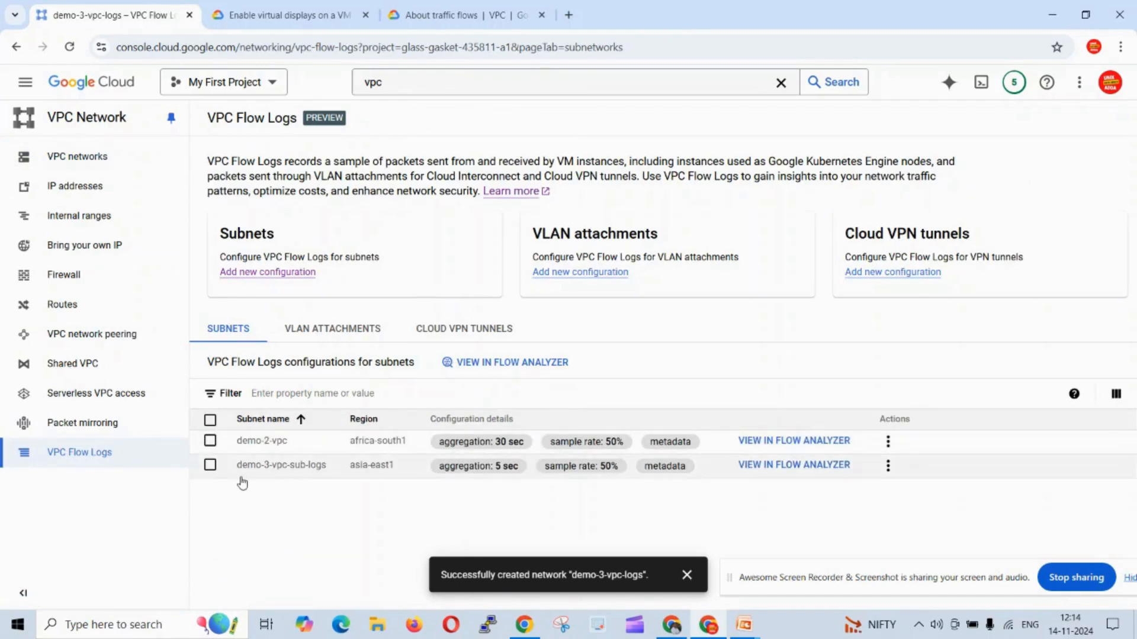
pyautogui.click(211, 466)
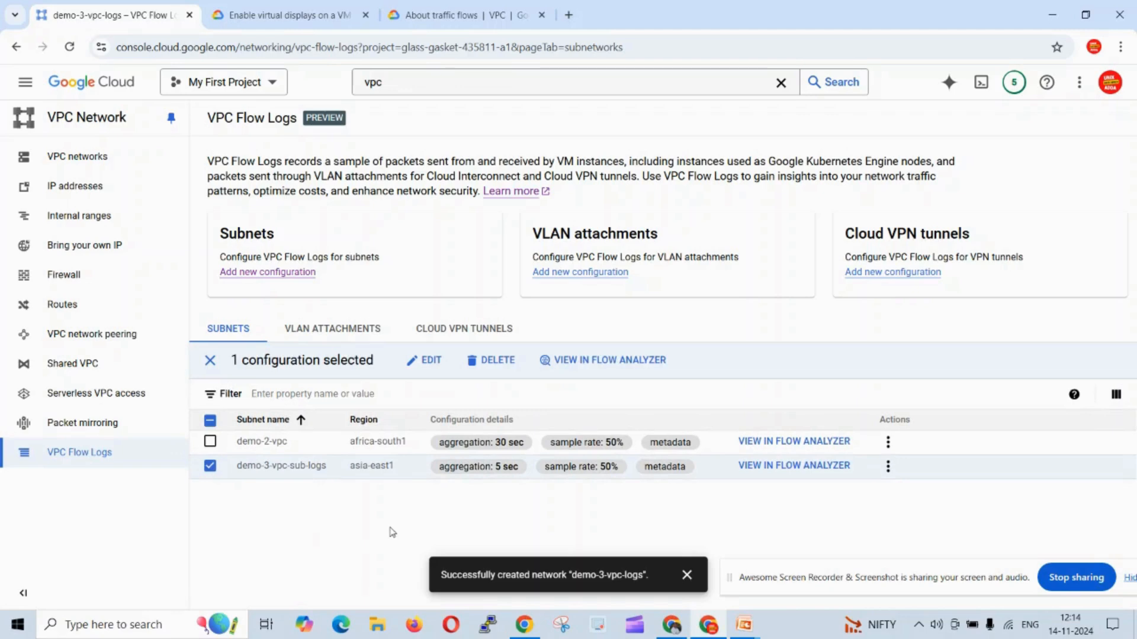
pyautogui.click(646, 366)
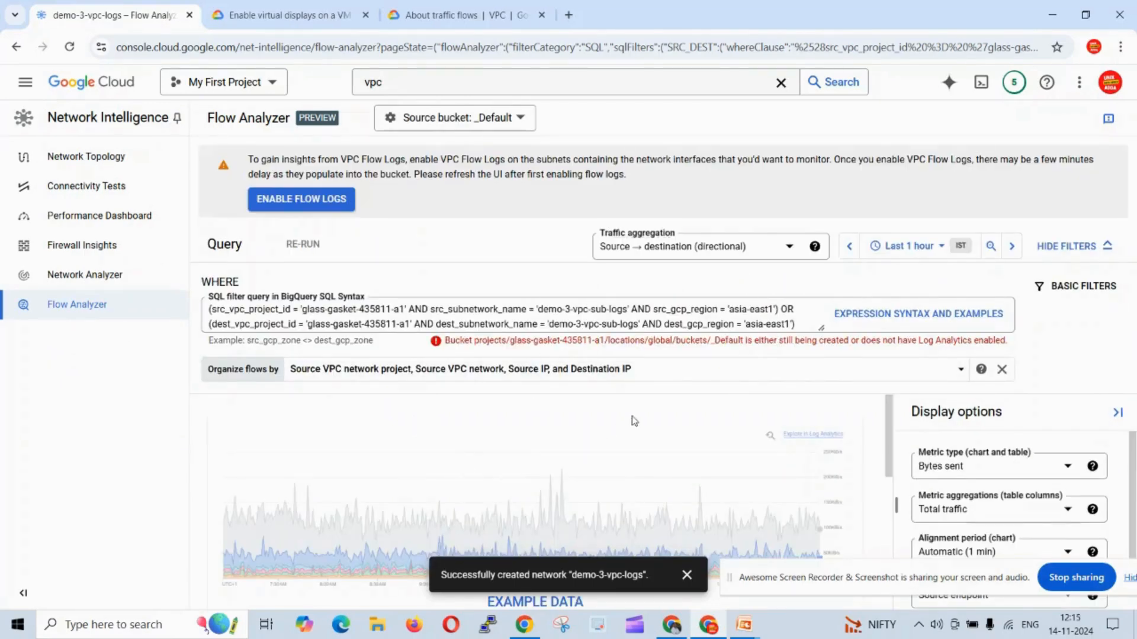
# Set the Flow Analyzer query's time range to Last 15 minutes.
pyautogui.scroll(-1, 630, 421)
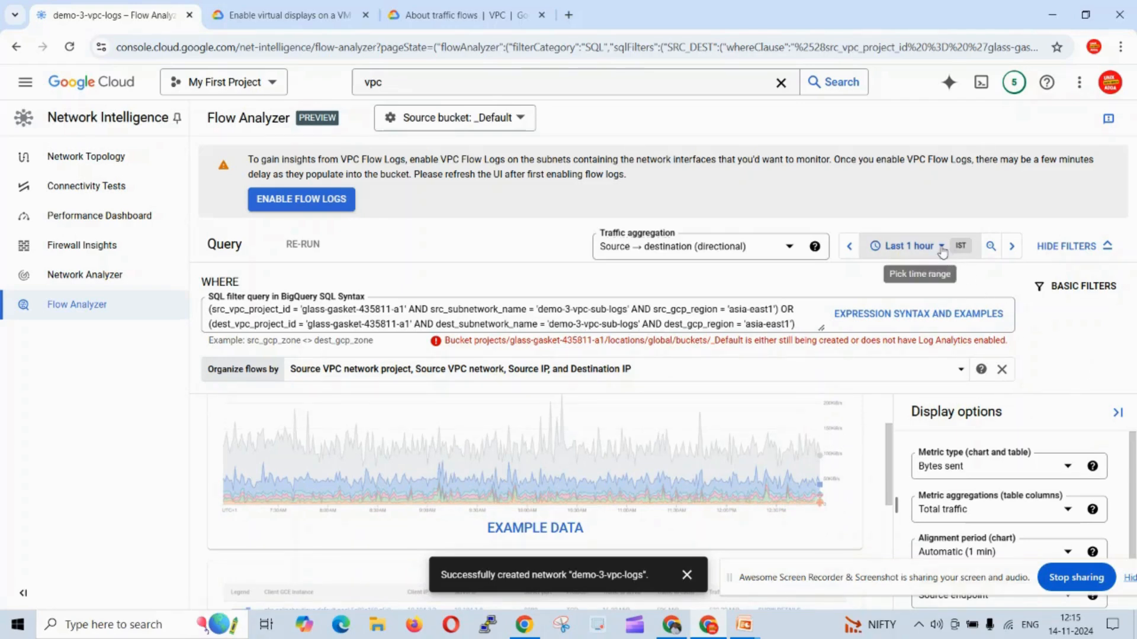
pyautogui.click(914, 246)
pyautogui.click(888, 308)
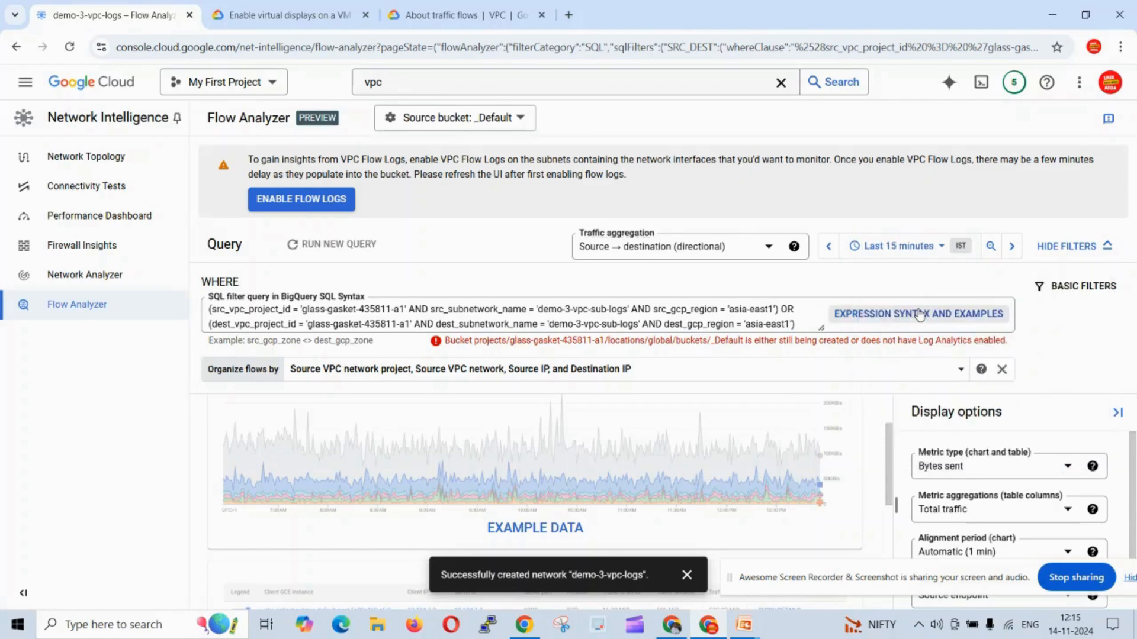
# Try the Last 30 minutes and Last 3 hours time ranges for the query and restore Last 15 minutes.
pyautogui.click(942, 249)
pyautogui.click(912, 328)
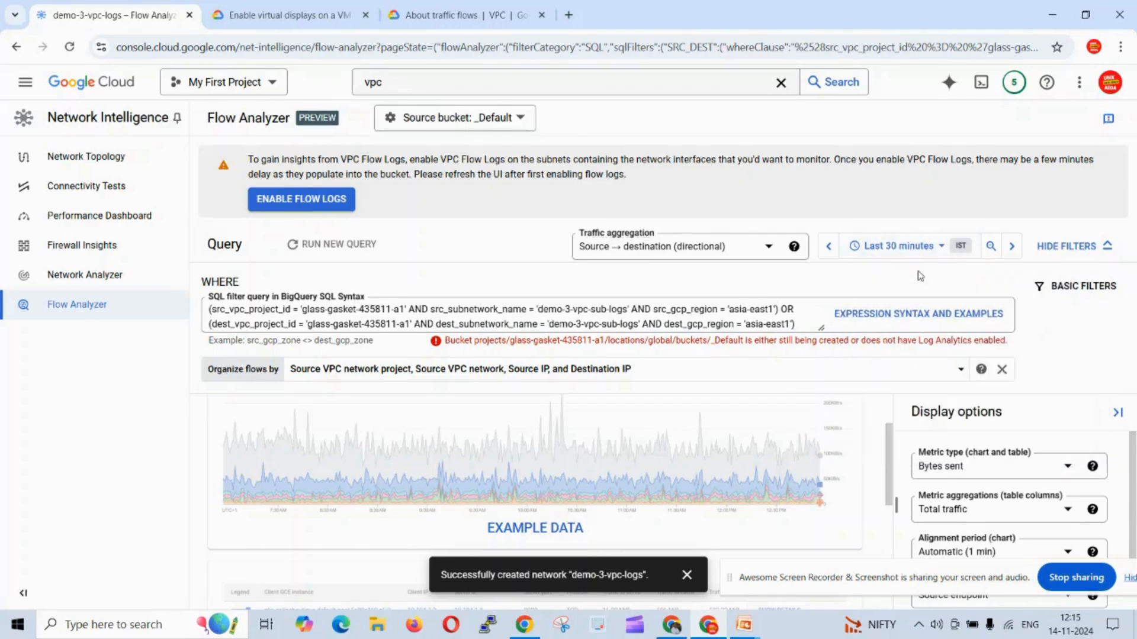
pyautogui.click(937, 250)
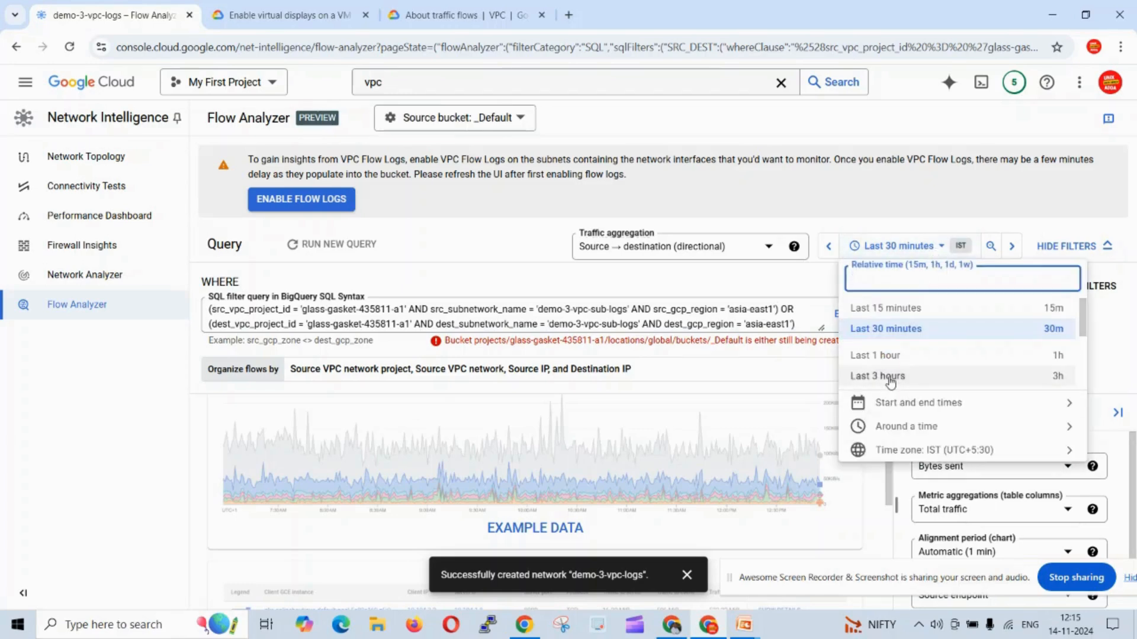
pyautogui.click(888, 378)
pyautogui.click(932, 248)
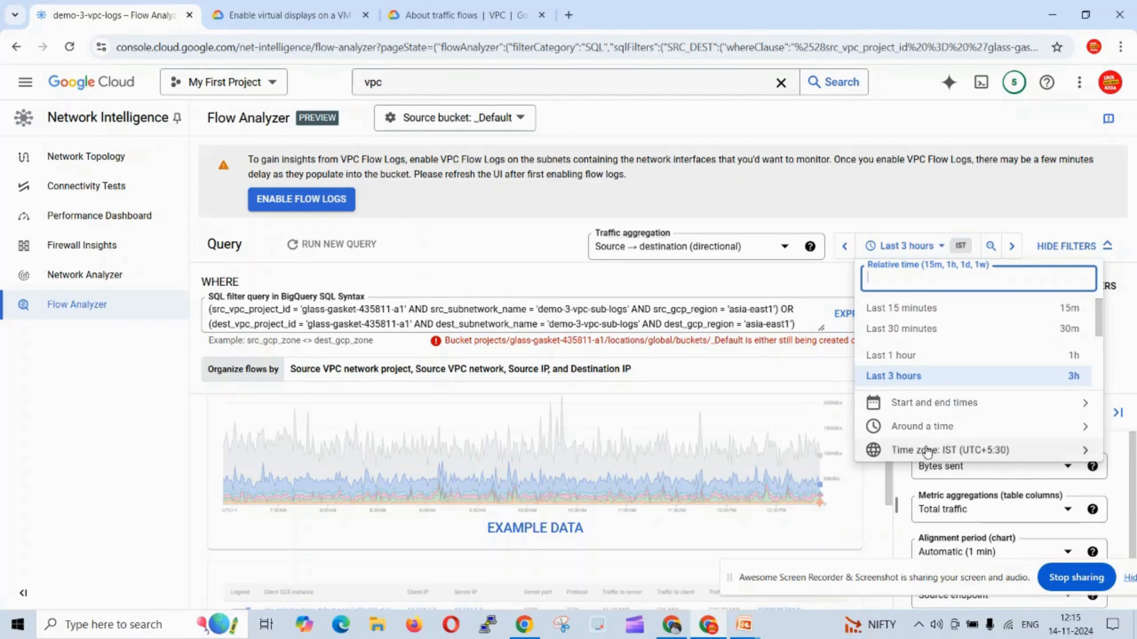
pyautogui.click(937, 260)
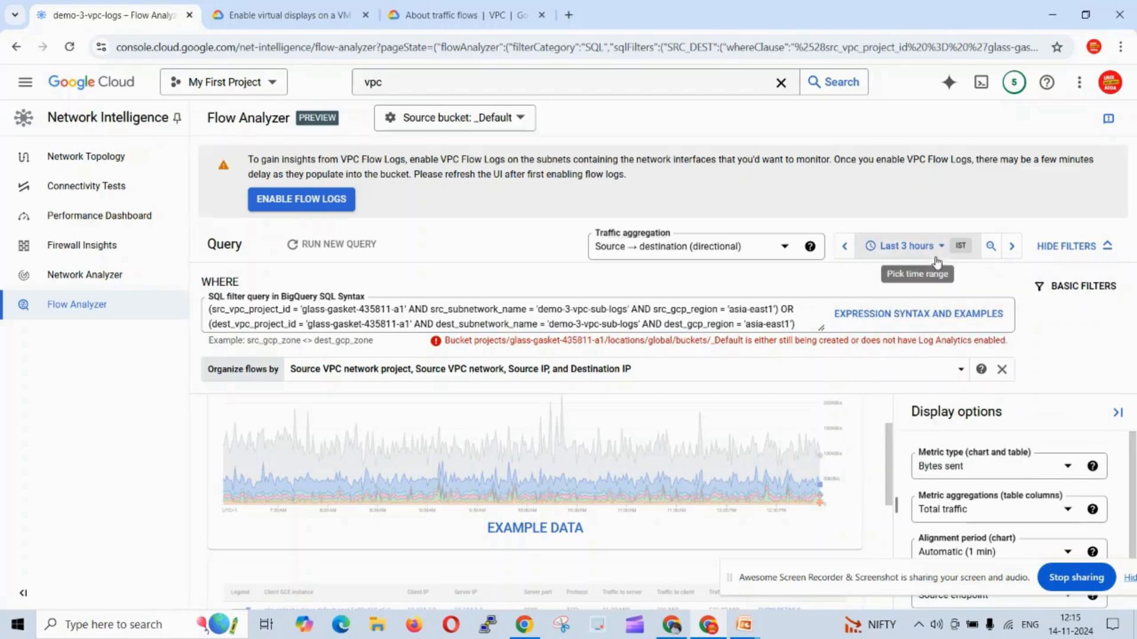
pyautogui.click(937, 261)
pyautogui.click(890, 307)
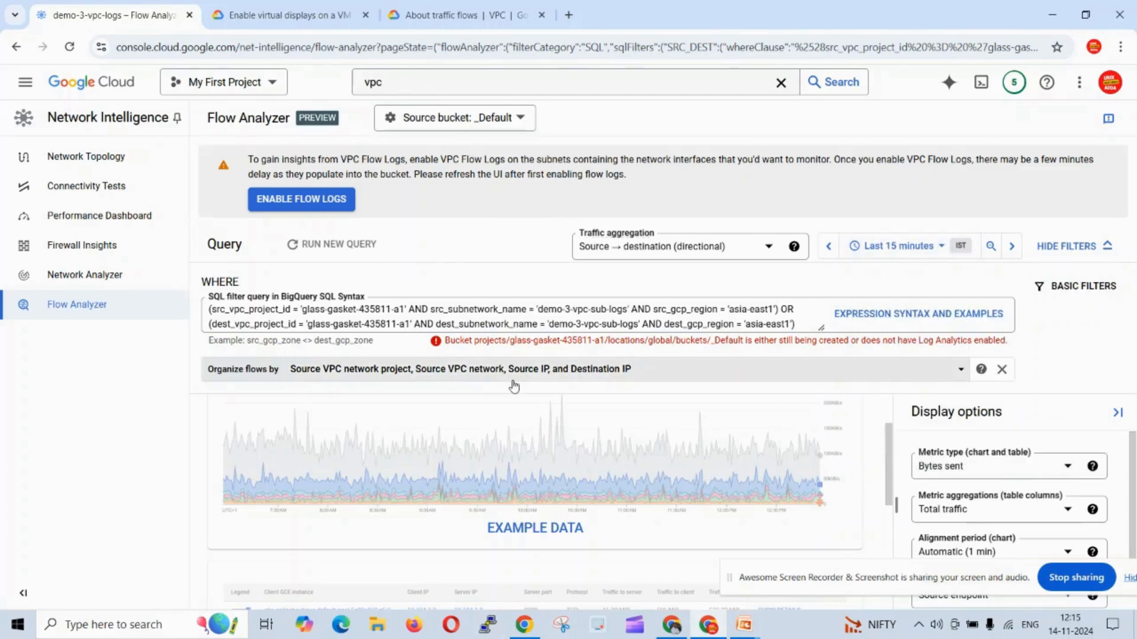
# View the example flow table below the chart and switch from Flow Analyzer to another open window.
pyautogui.scroll(-1, 474, 533)
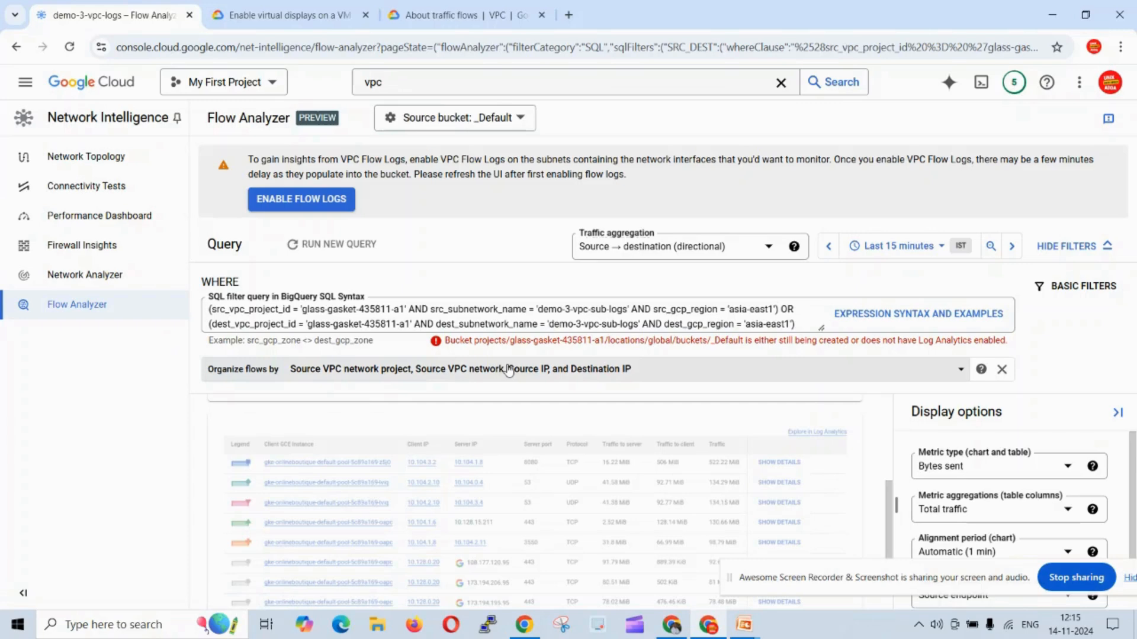
pyautogui.hotkey('alt', 'Tab')
pyautogui.hotkey('alt', 'Tab')
pyautogui.hotkey('alt', 'Tab')
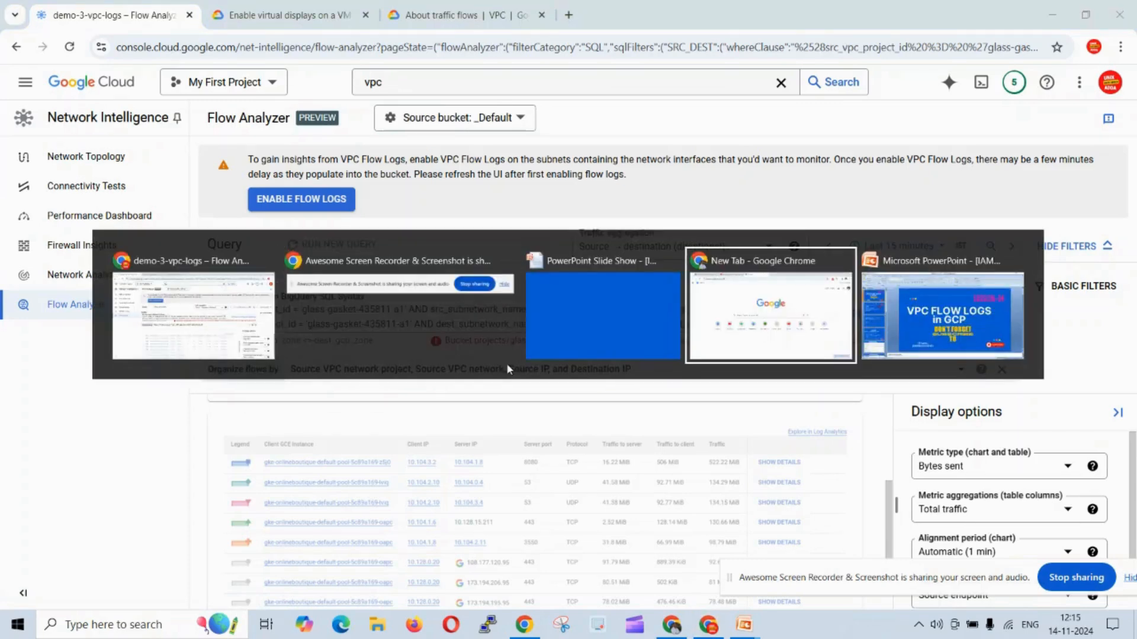